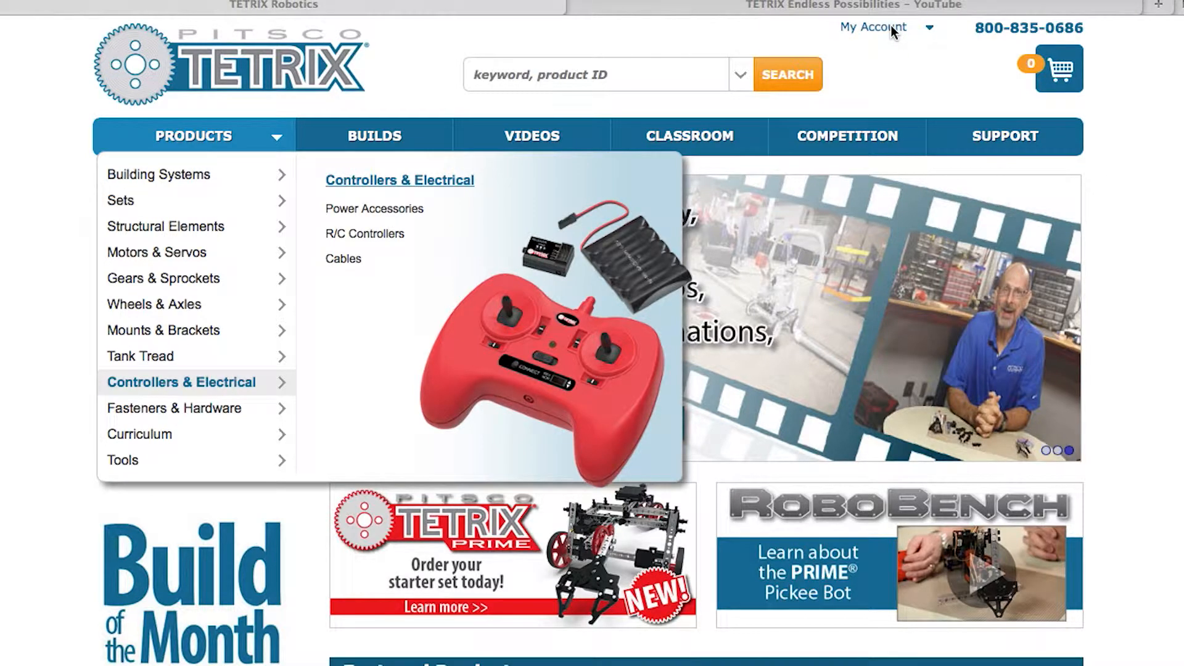
Choose My Builds from the My Account menu to reach the Log In page
left_click(929, 27)
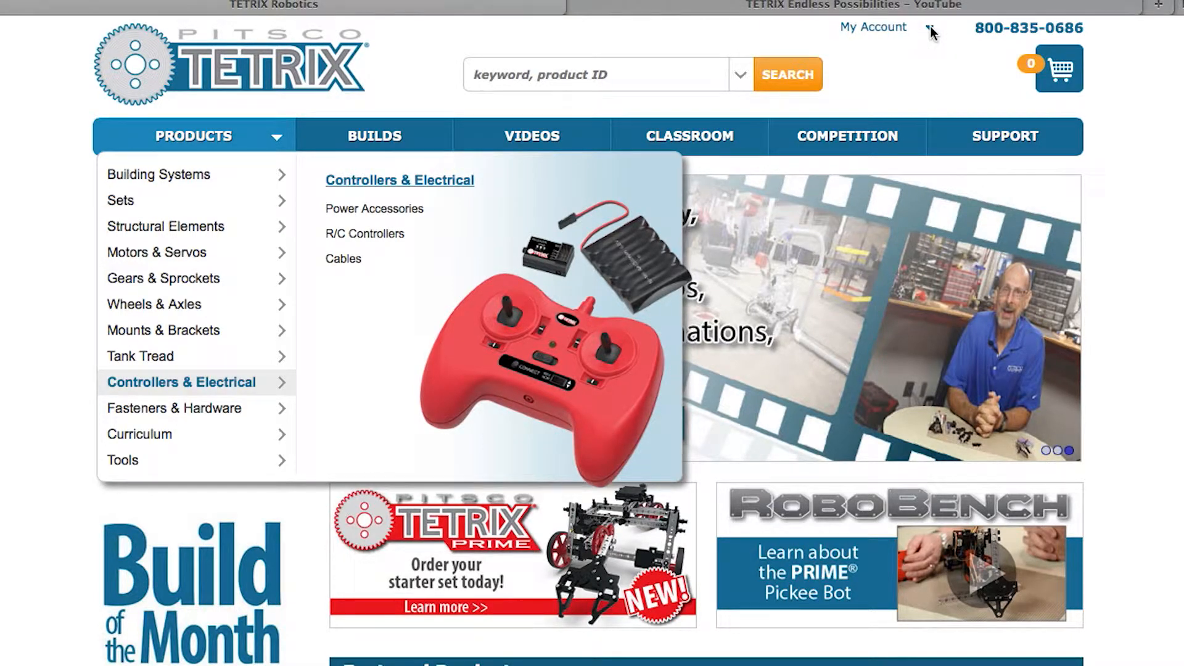
right_click(932, 31)
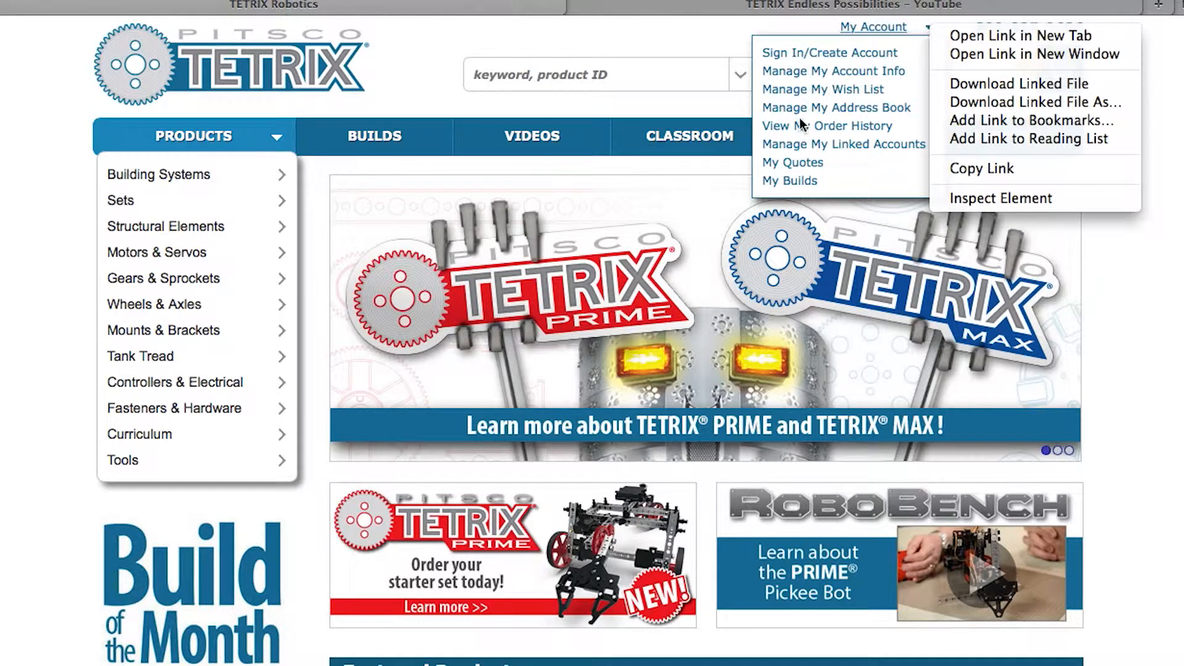
left_click(1173, 113)
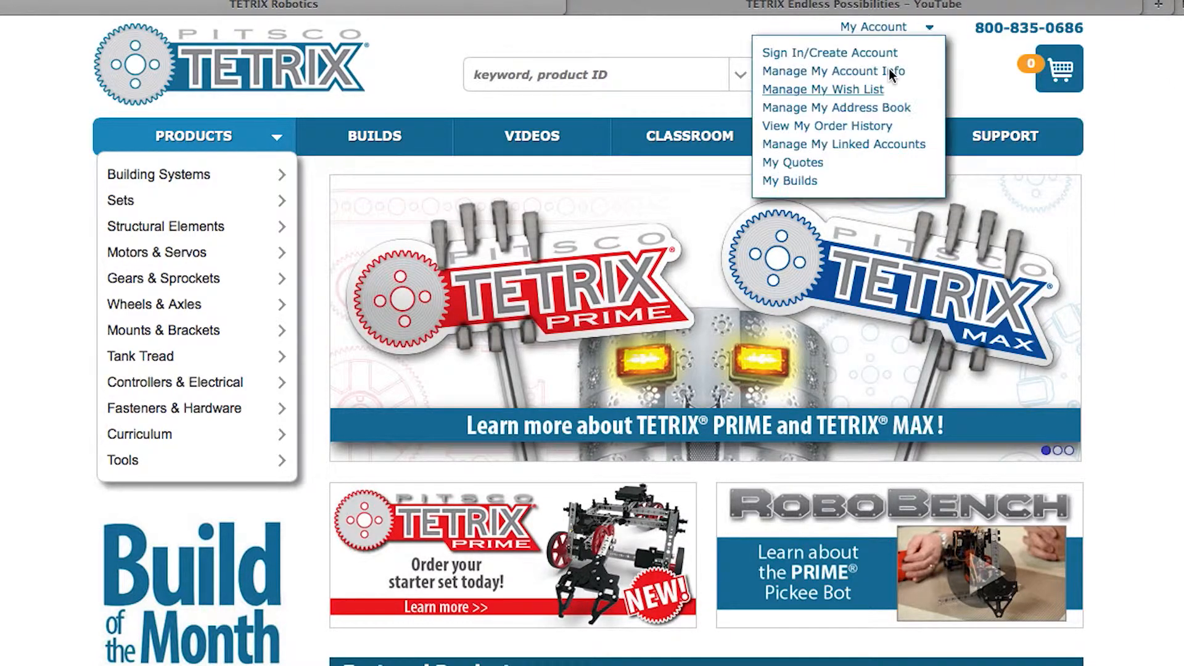
mouse_move(920, 34)
left_click(771, 182)
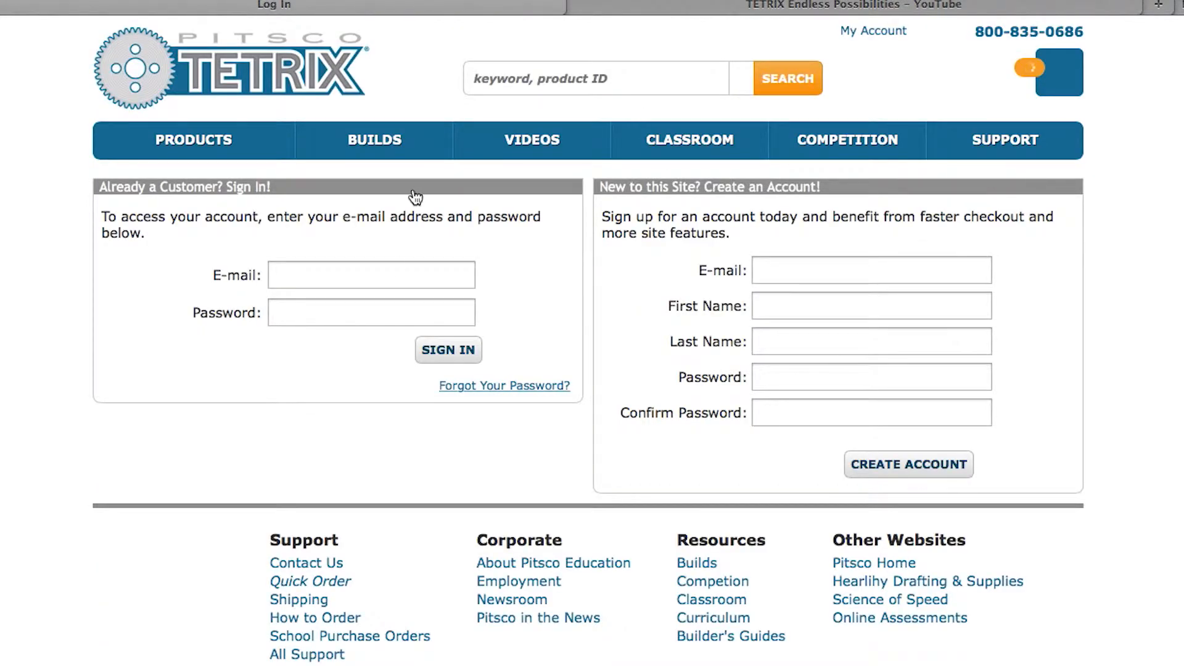
Sign in with the account e-mail and password, restoring the one-item cart
left_click(382, 268)
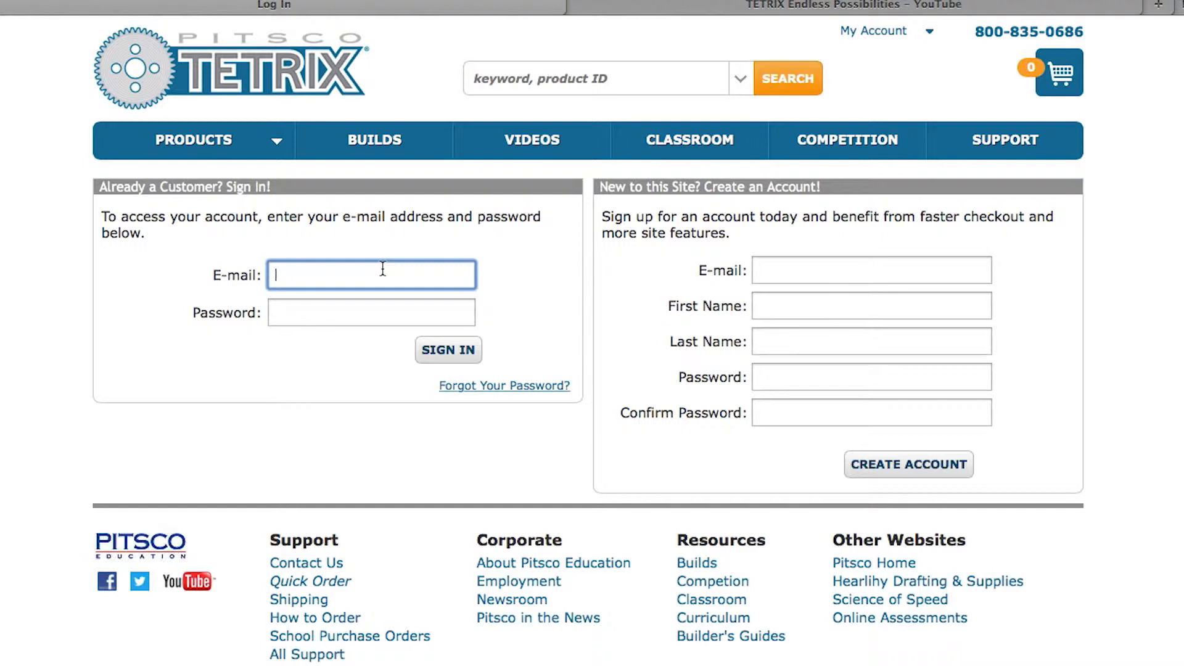
key("Tab")
type("•••••••")
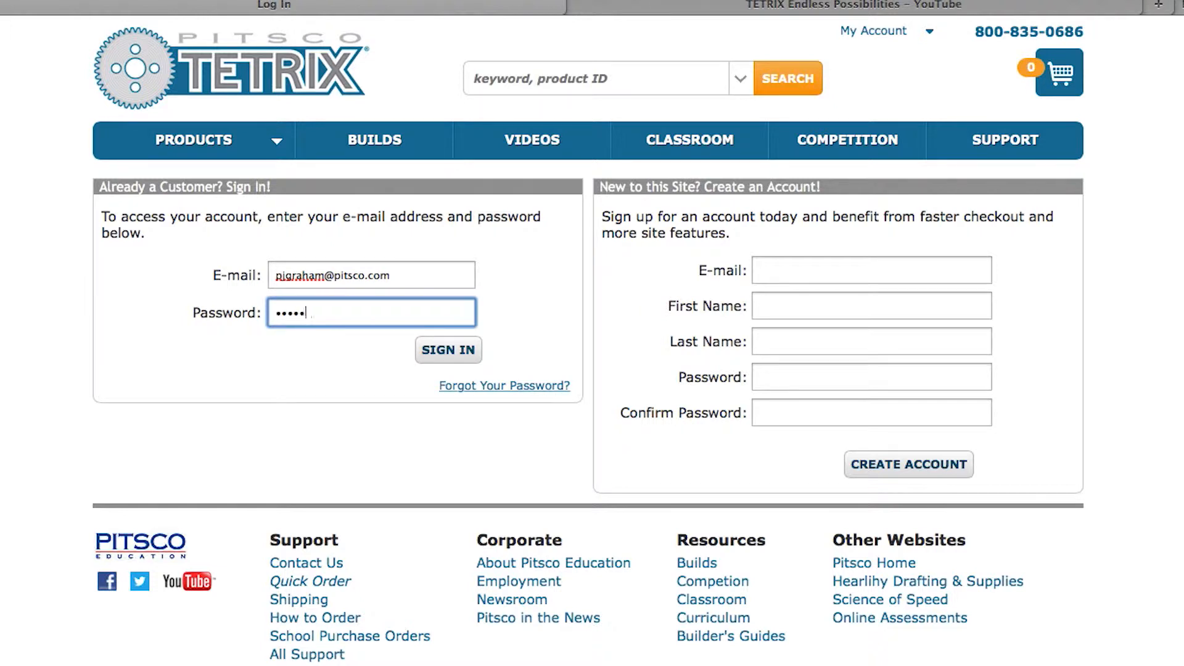
key("Return")
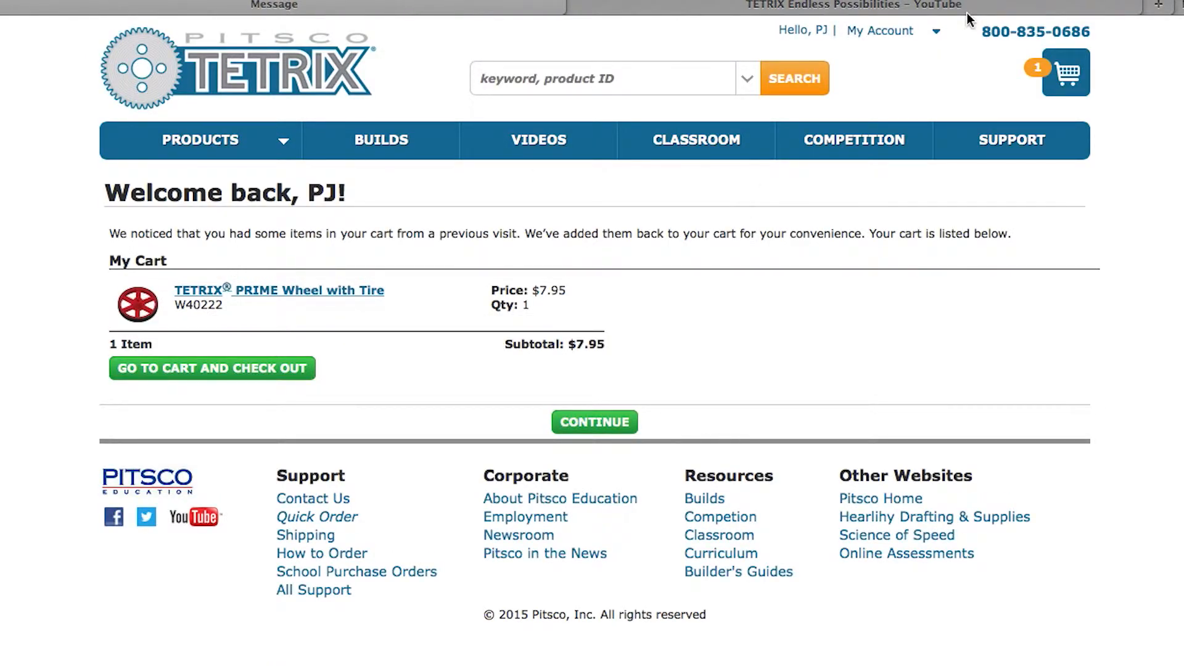
Open My Builds and begin a new build with SUBMIT NEW BUILD
left_click(897, 31)
left_click(805, 188)
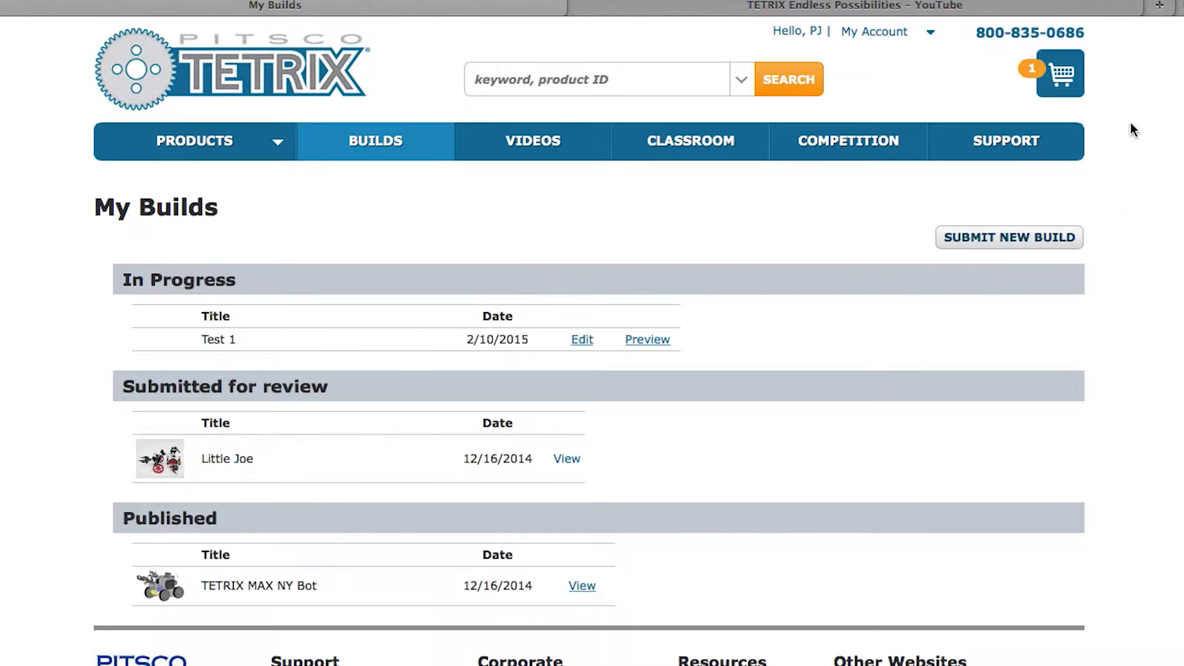
scroll(1153, 182, "down", 1)
scroll(1151, 183, "up", 1)
left_click(1039, 242)
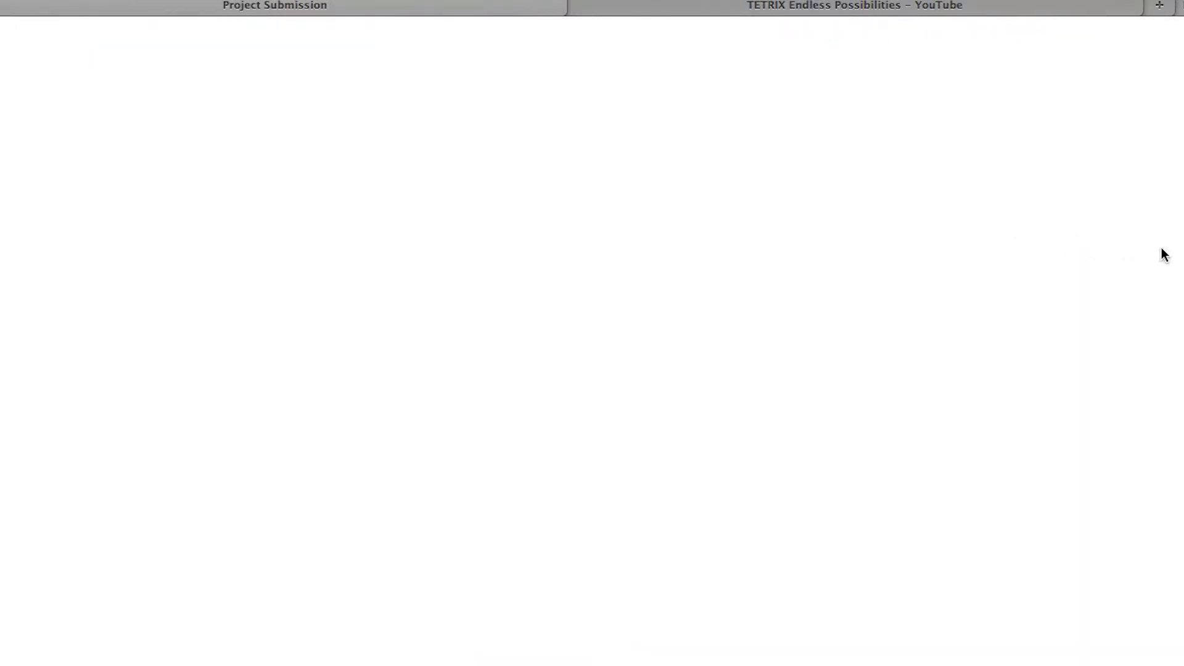
left_click(325, 316)
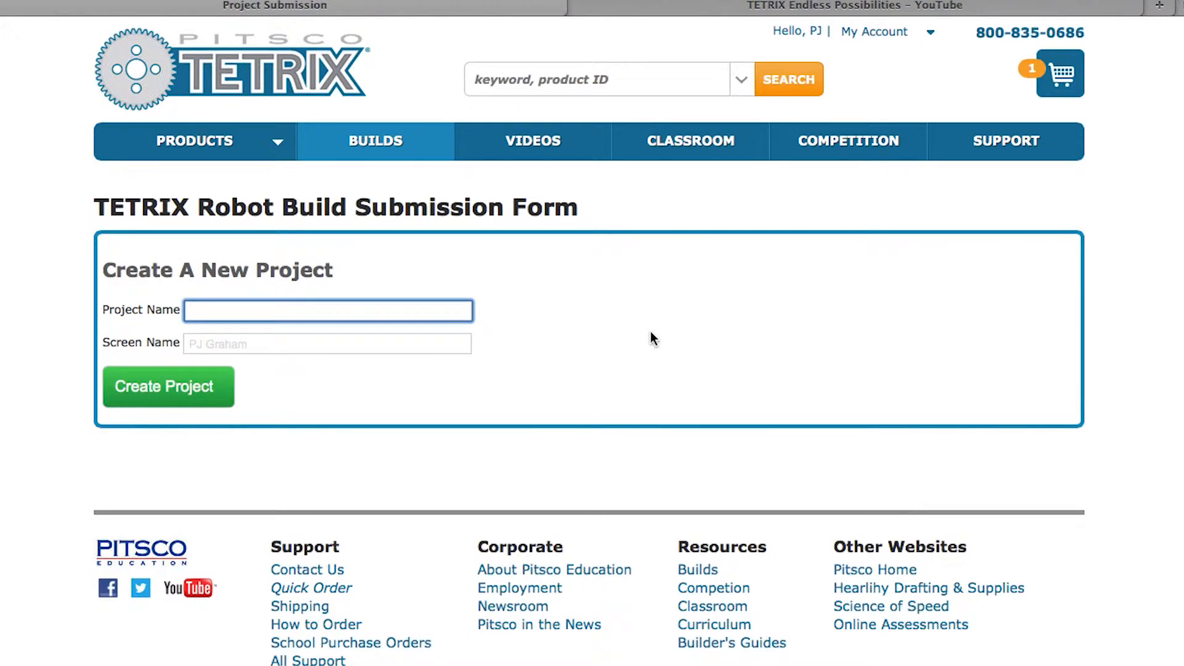
Create the project 'Test Bot 2' and look over its new submission form
type("Test Bot 2")
left_click(133, 395)
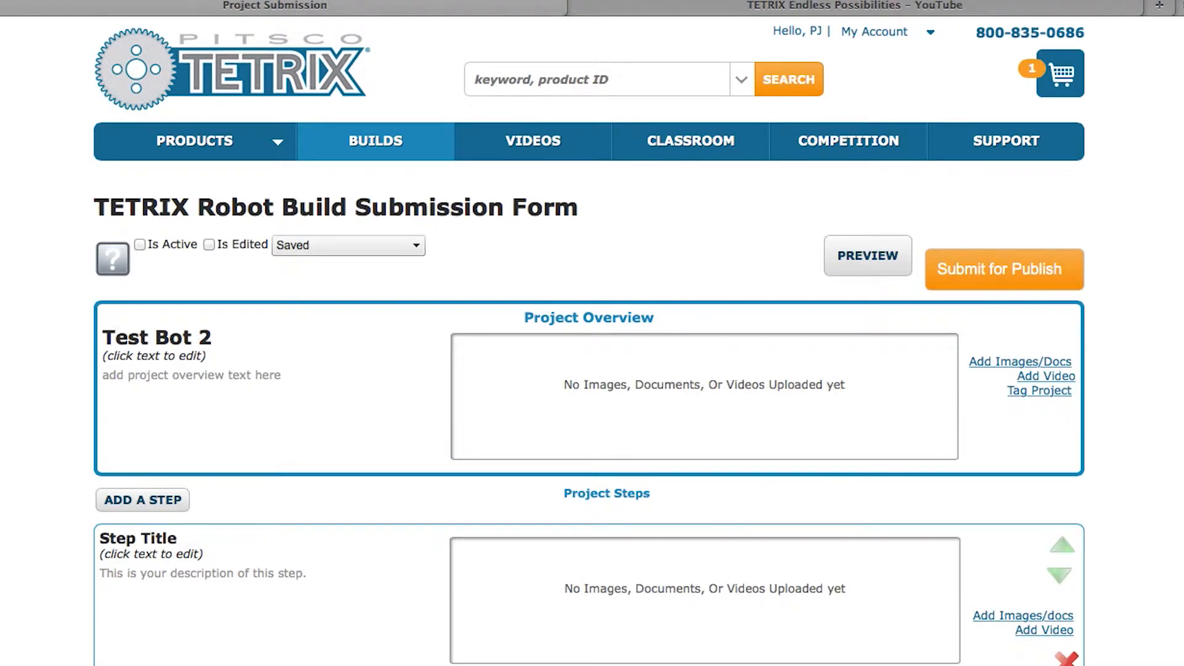
scroll(658, 282, "down", 5)
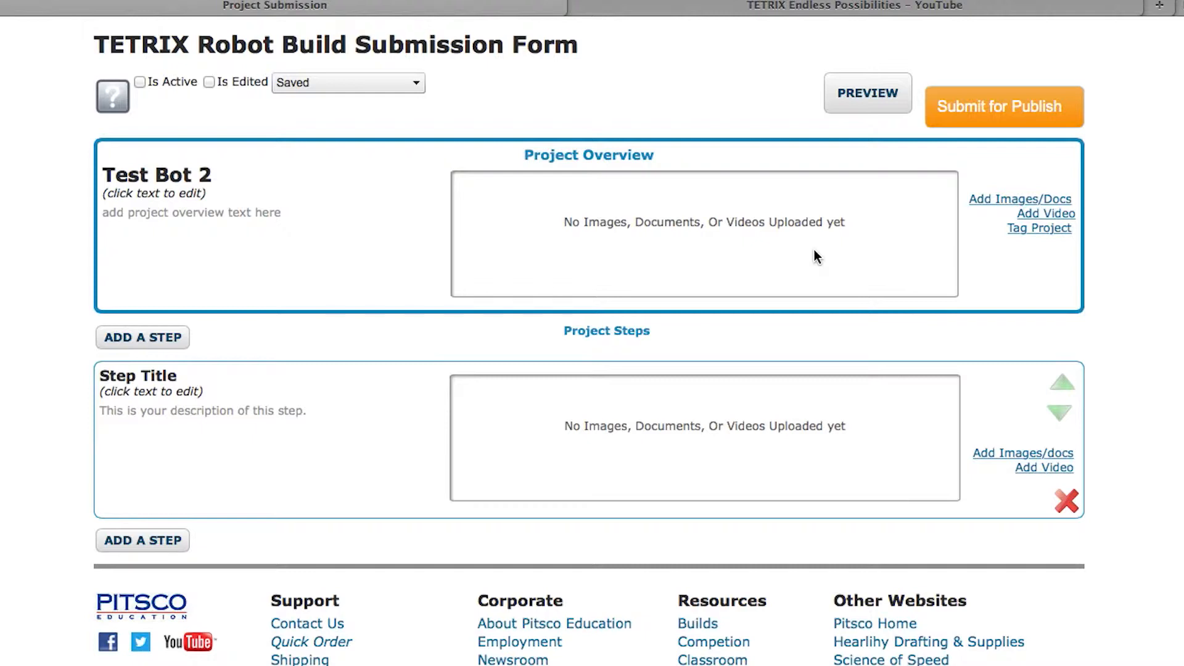
scroll(1088, 343, "down", 1)
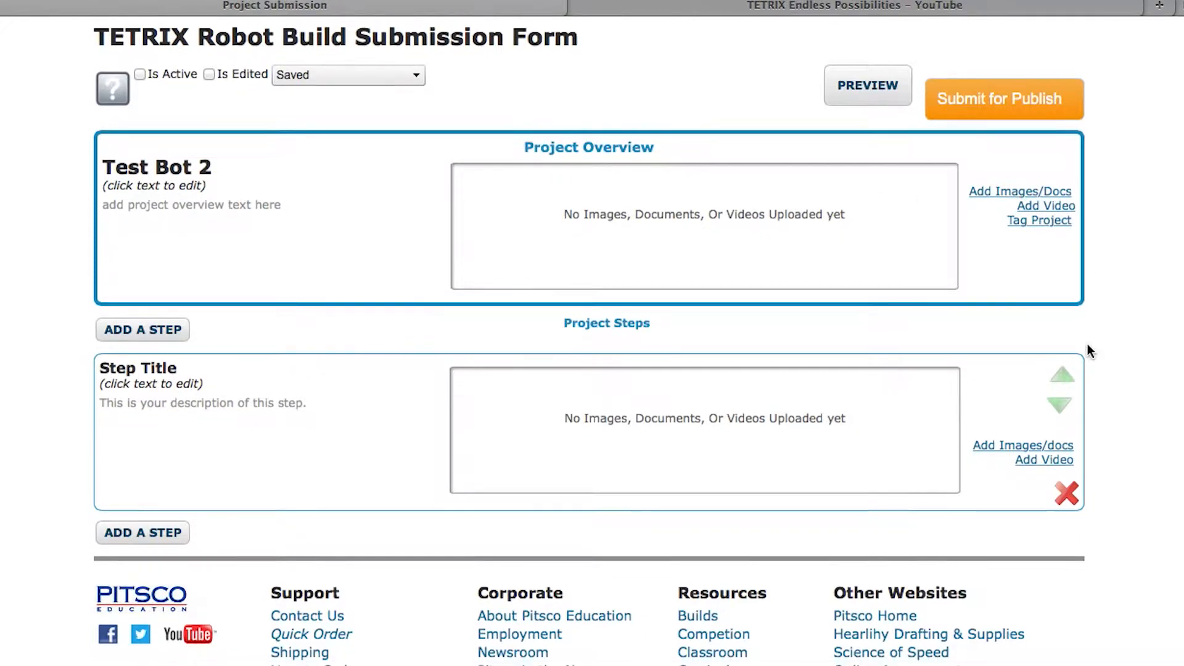
scroll(1087, 343, "up", 2)
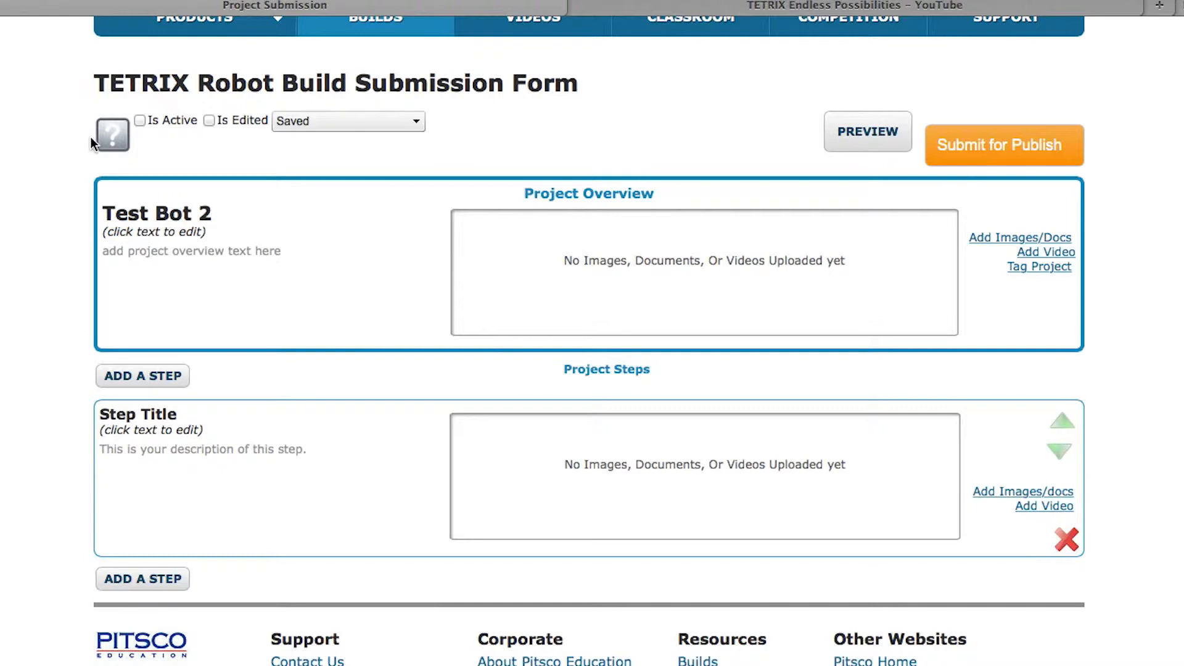
left_click(124, 143)
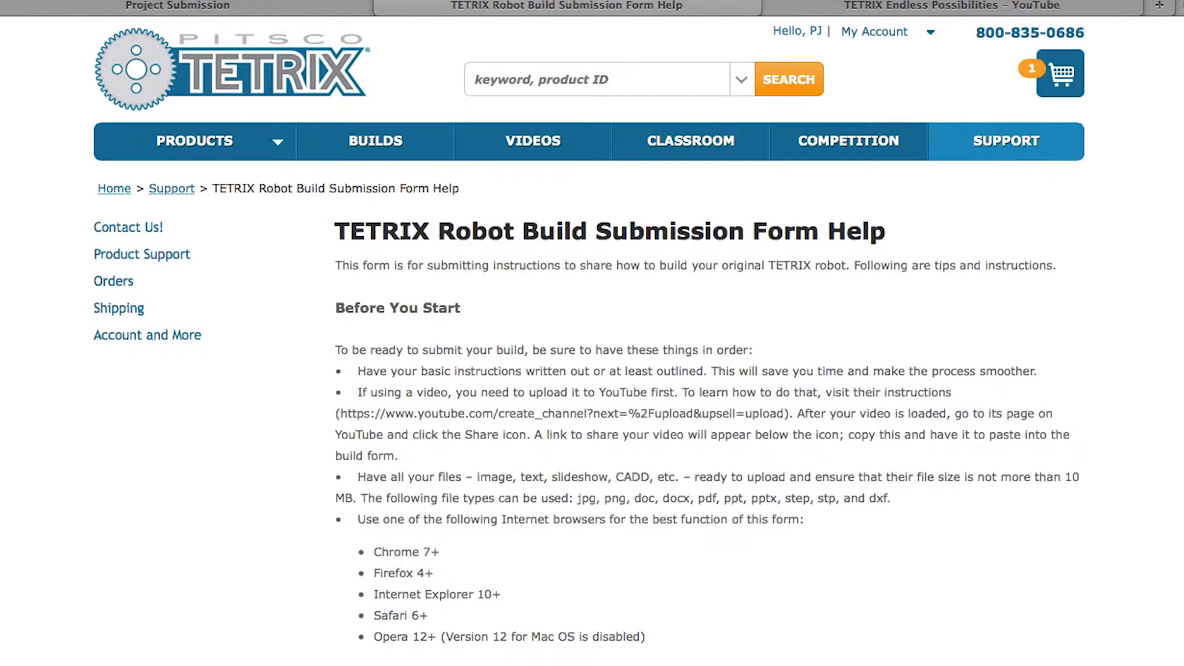
Scroll through the submission form help page, then switch back to the Test Bot 2 form tab
left_click_drag(1182, 156, 1182, 182)
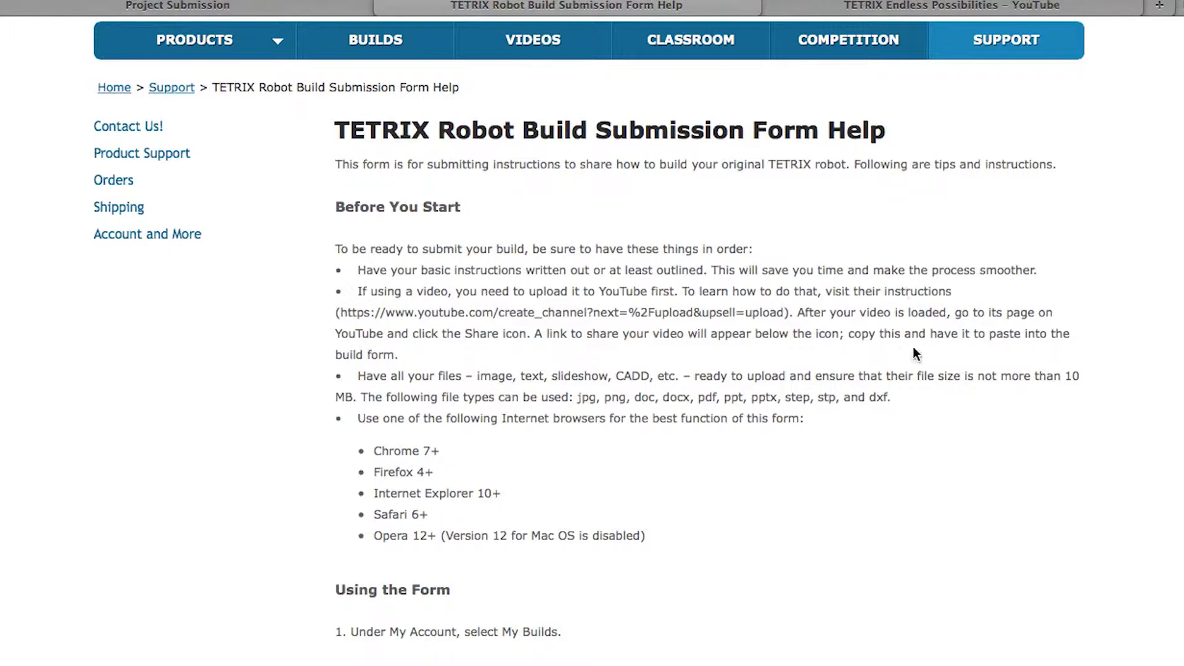
scroll(924, 441, "up", 1)
scroll(924, 442, "up", 1)
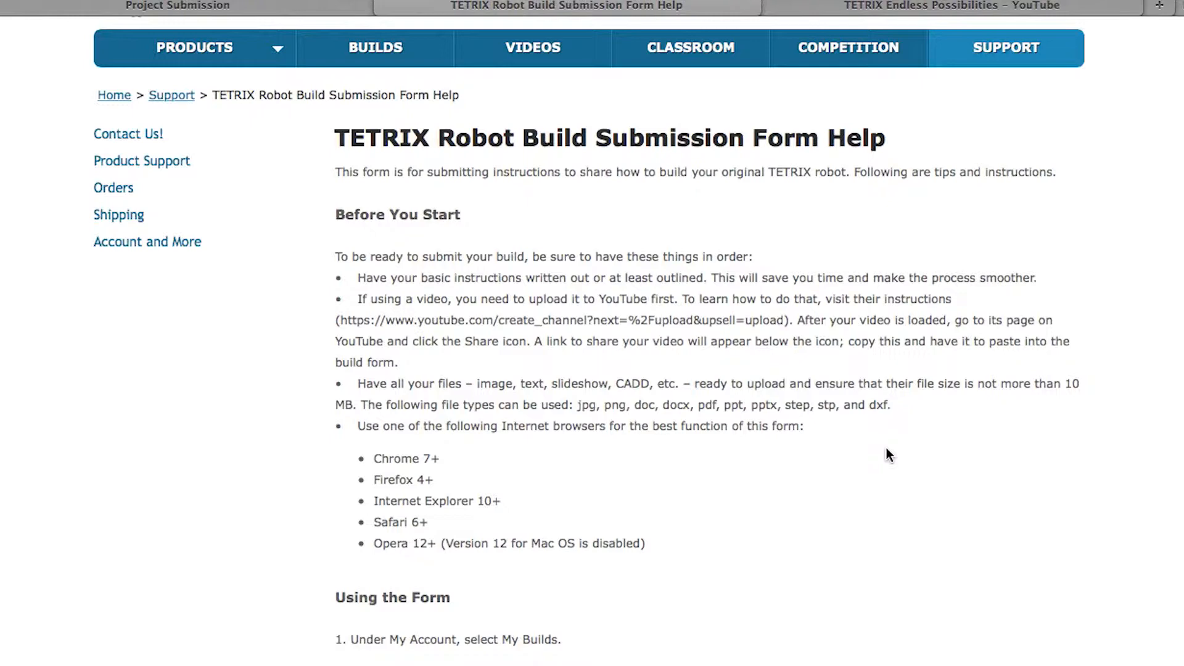
scroll(884, 419, "down", 1)
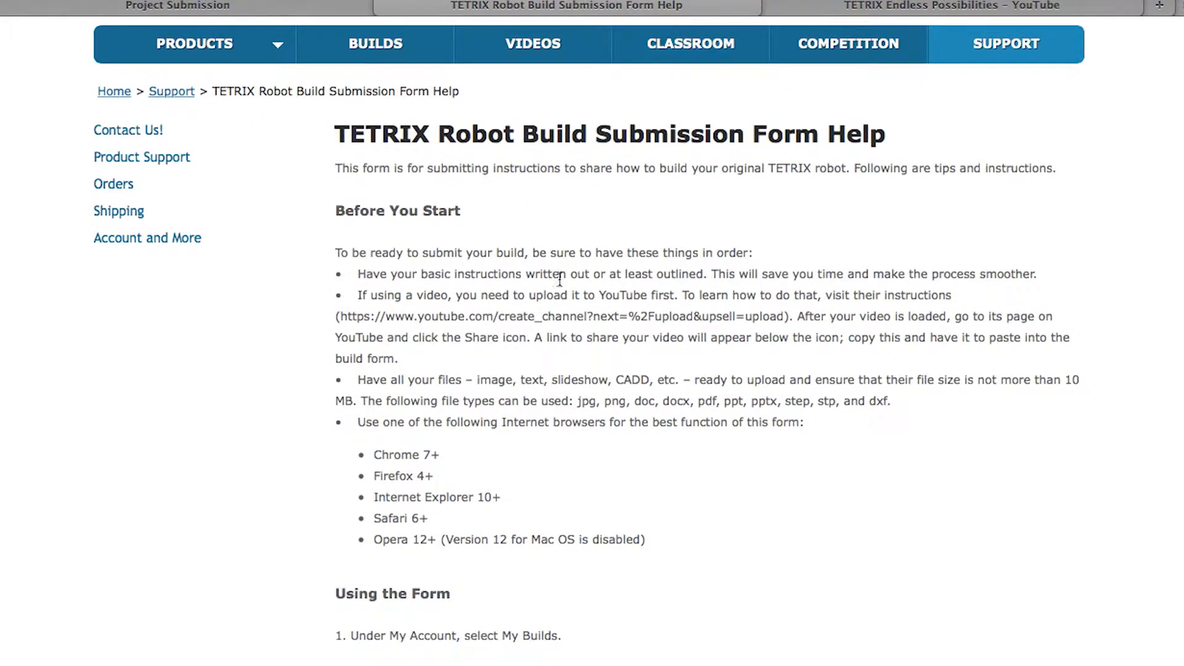
left_click(283, 11)
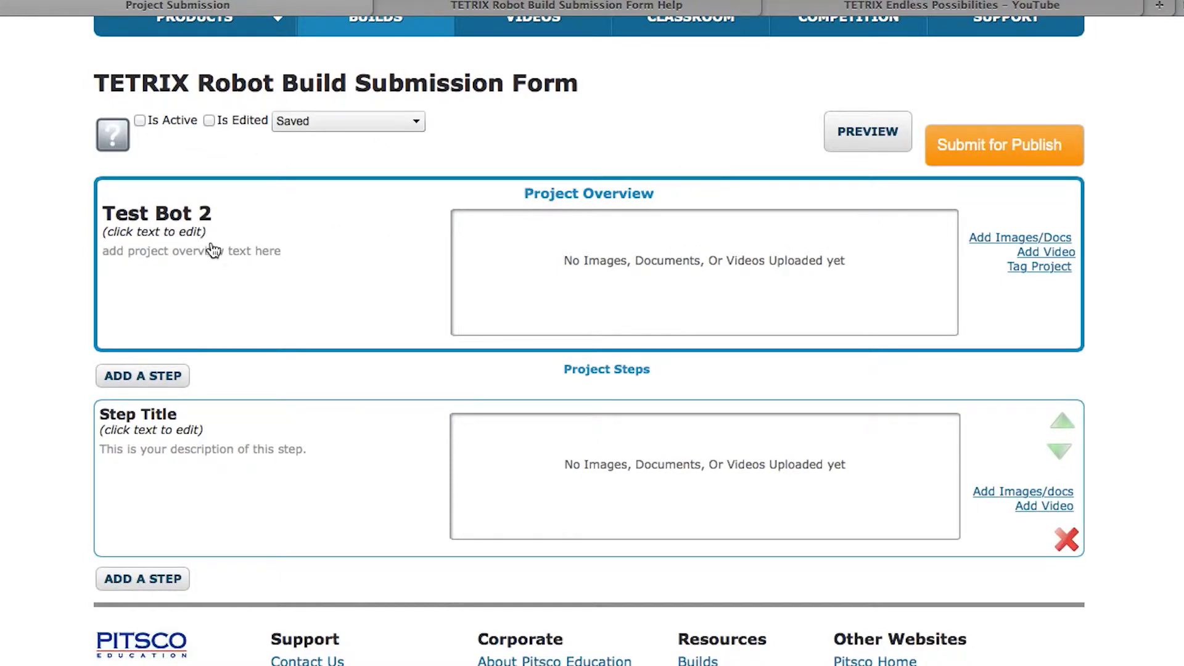
Replace the overview placeholder with 'This is a demo robot for RoboBench video series.'
left_click(161, 233)
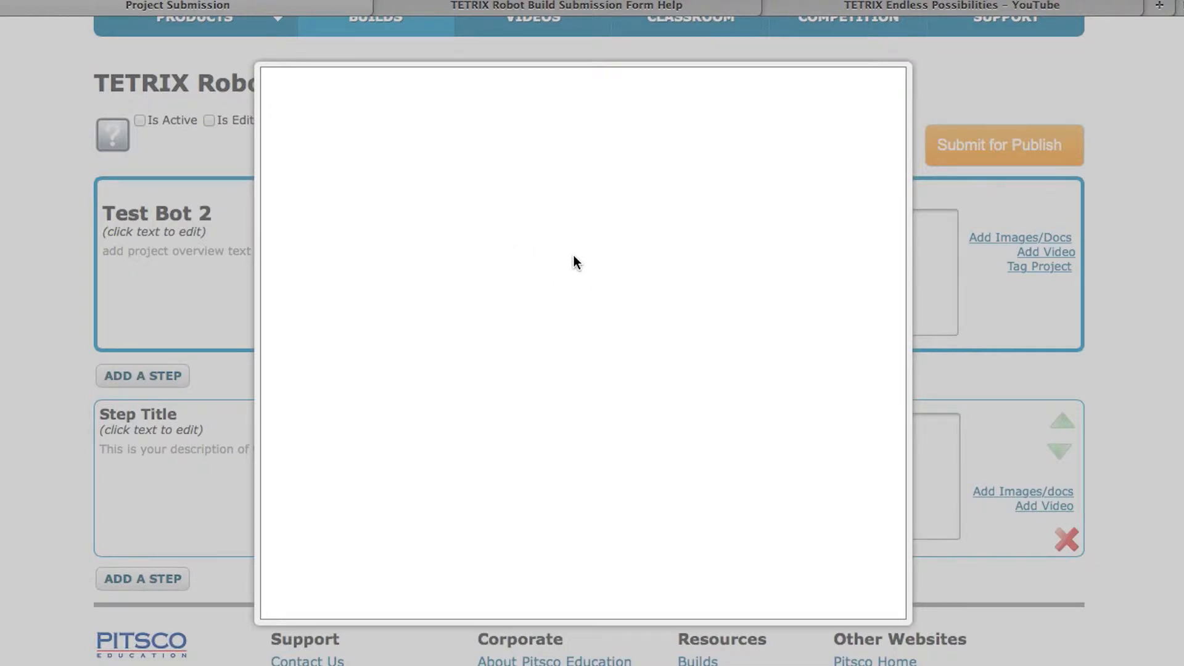
triple_click(436, 179)
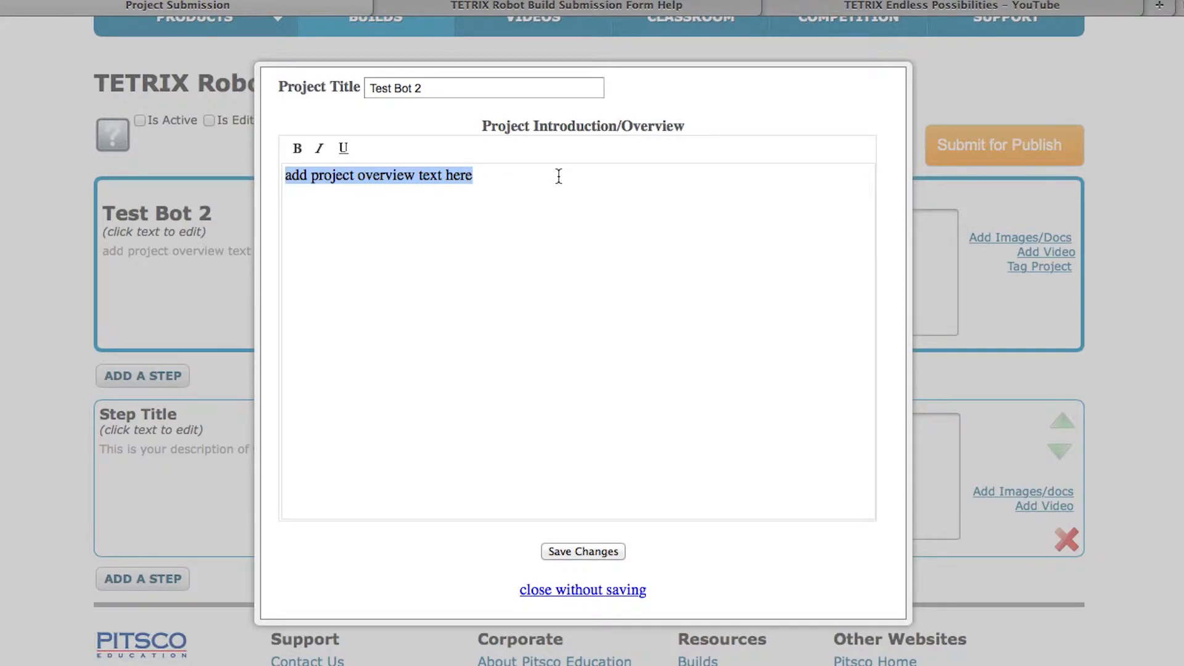
type("This is a")
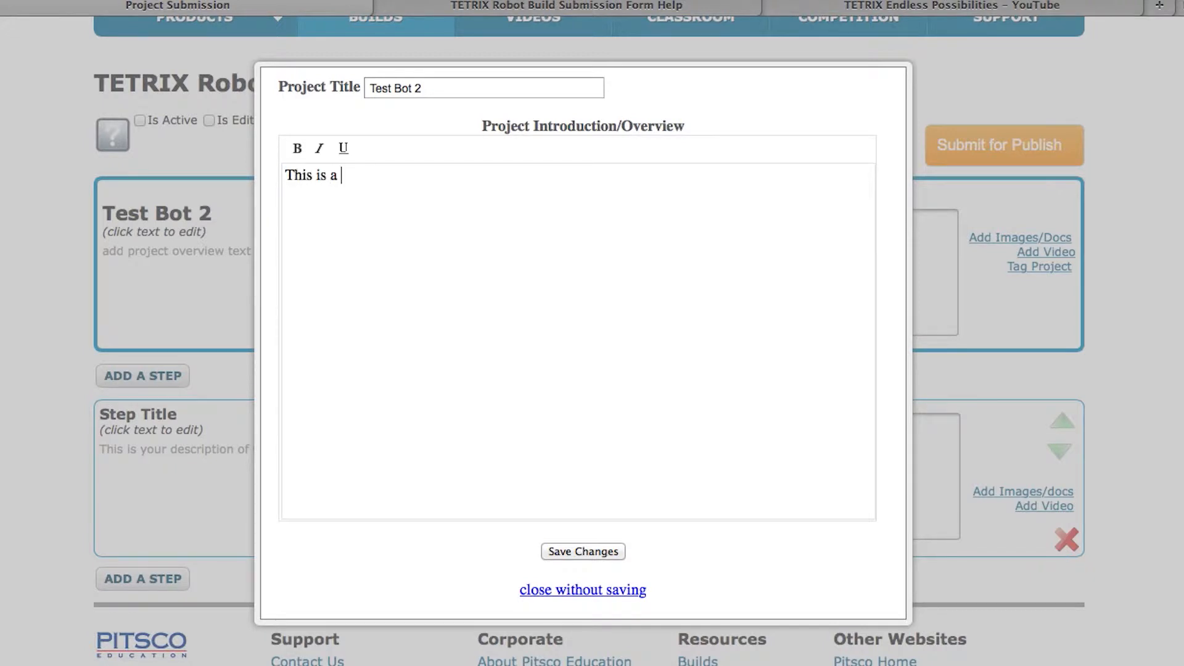
type(" demo robot for RoboBen")
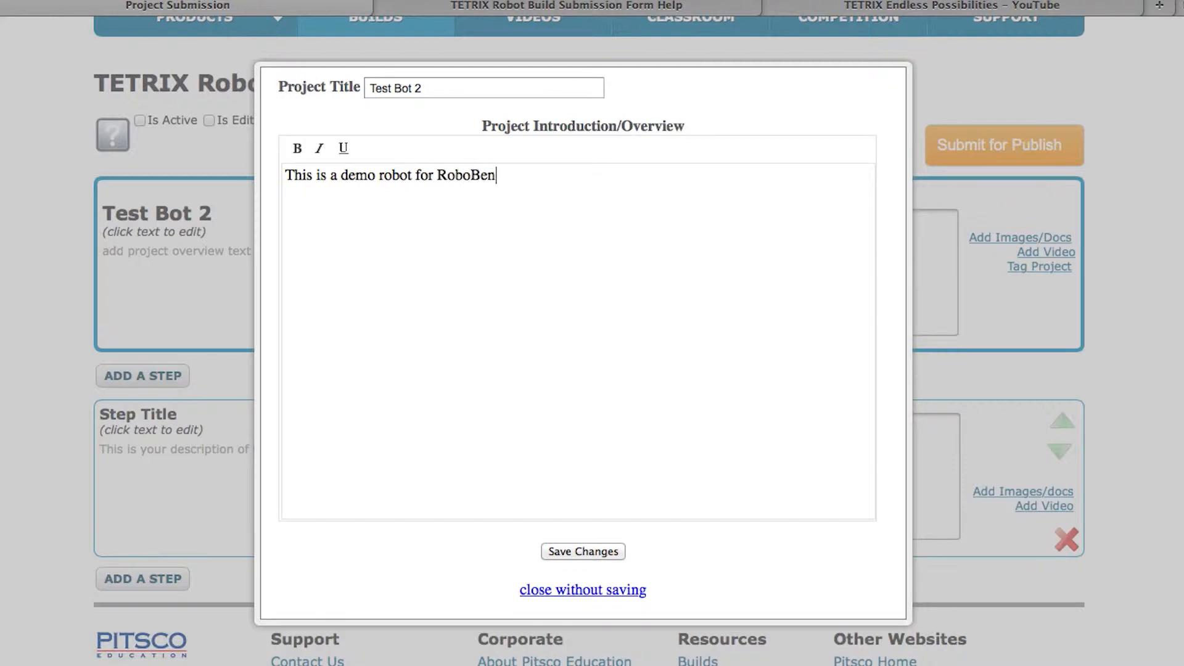
type("ch video series.")
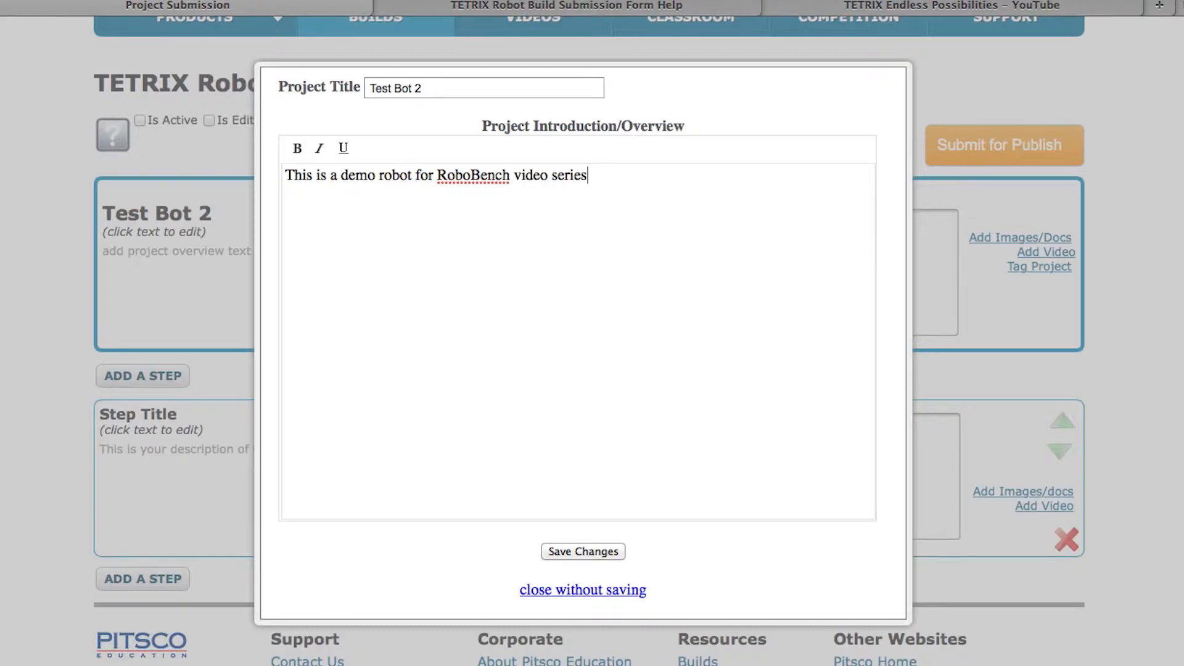
Confirm the 'Test Bot 2' title and save the new overview text
key("shift+Tab")
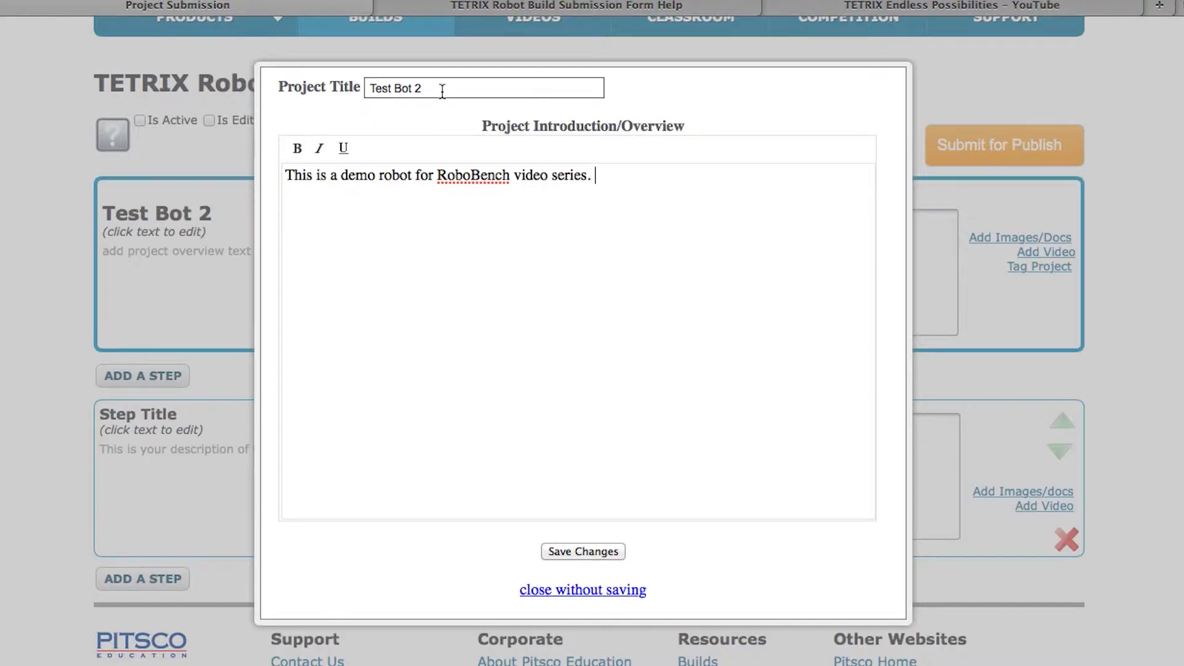
scroll(649, 216, "up", 3)
right_click(606, 364)
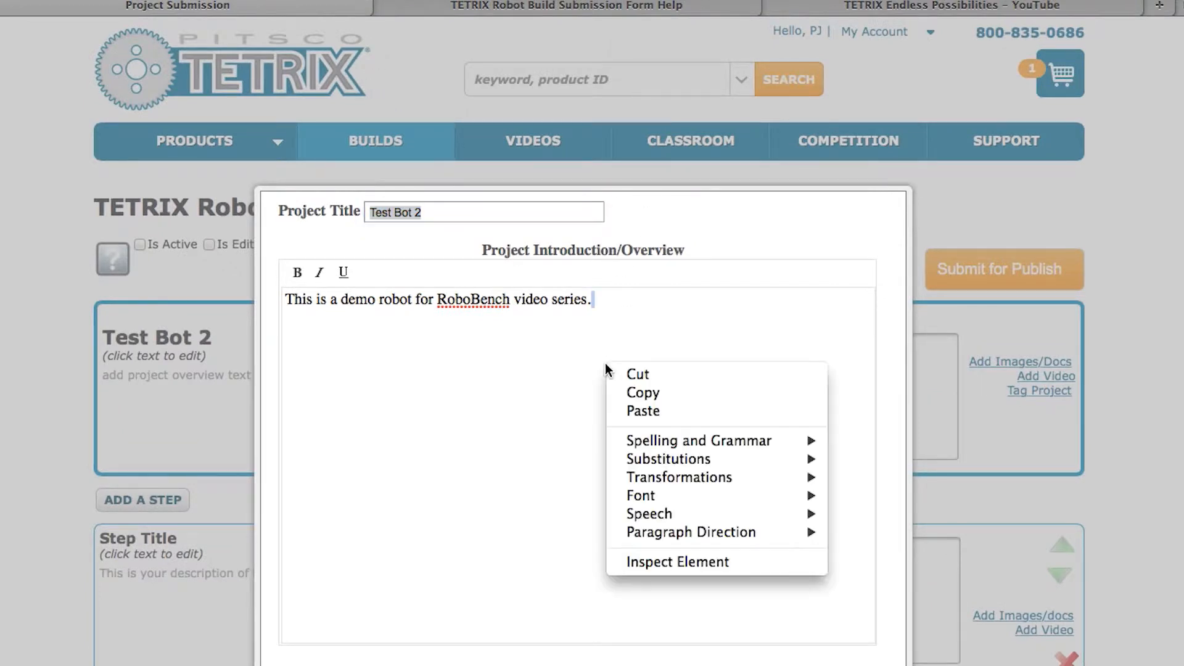
left_click(509, 364)
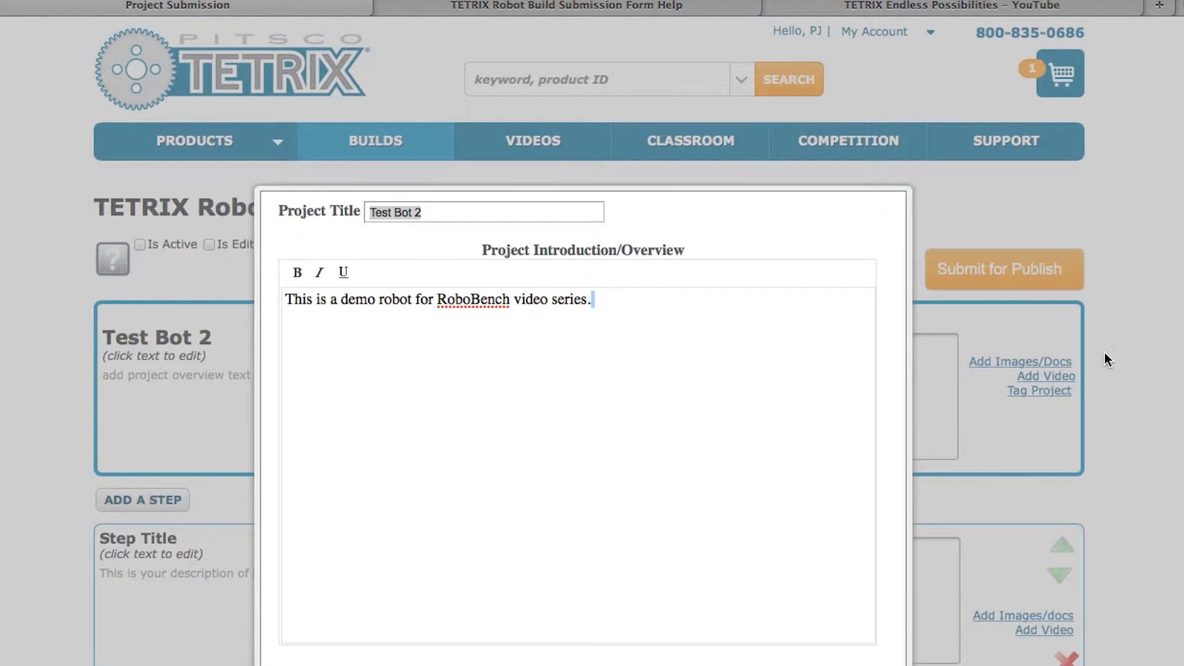
scroll(1177, 487, "down", 5)
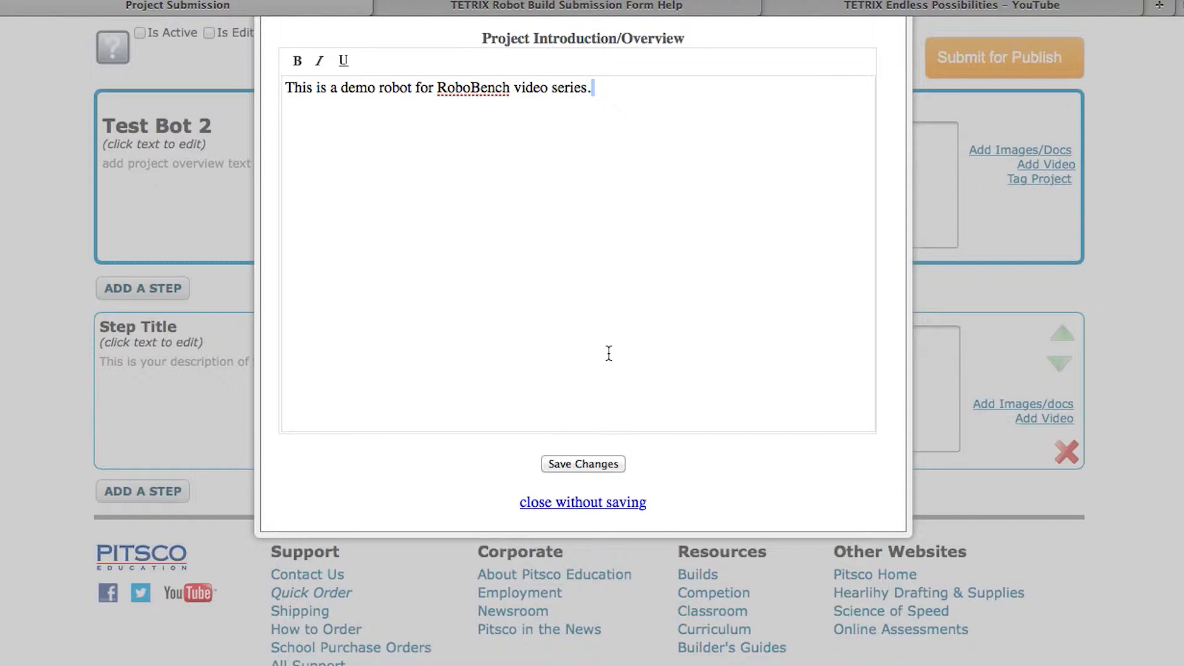
left_click(592, 467)
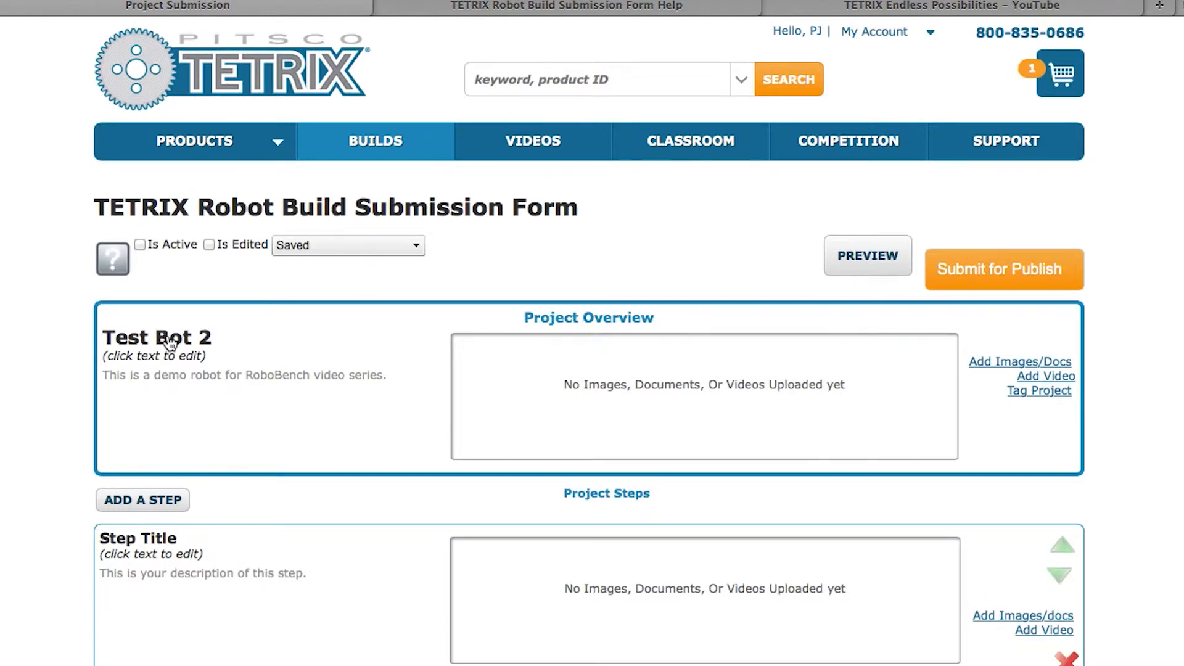
scroll(171, 342, "down", 4)
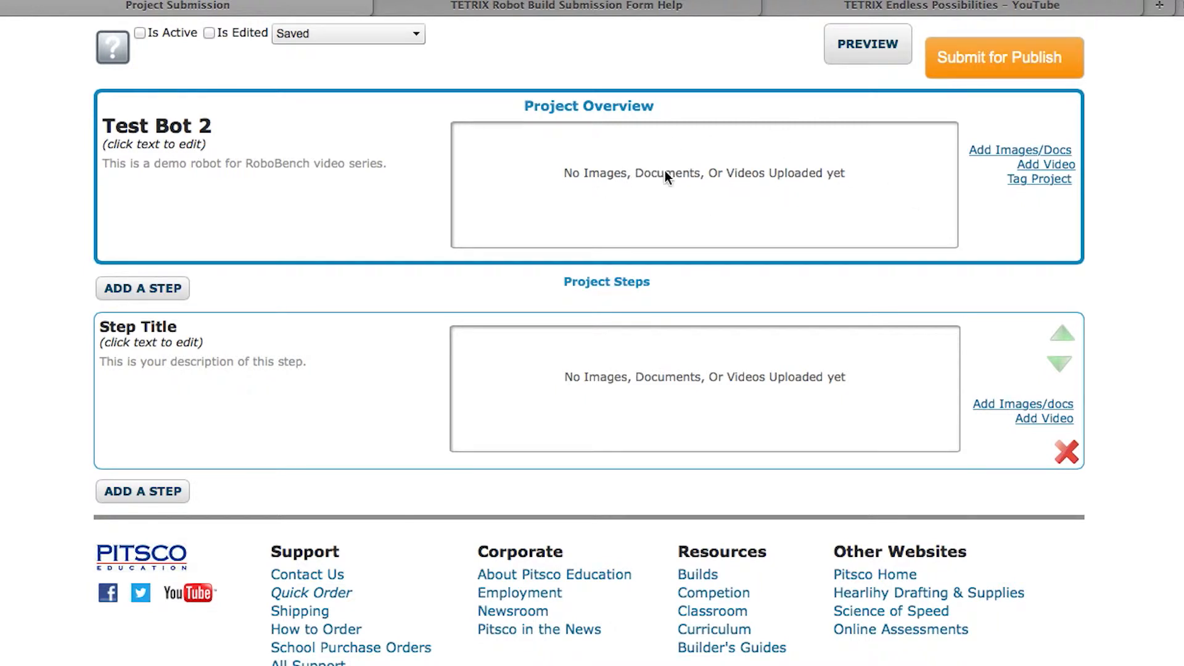
Upload direct drive mantis 1.jpg from the Test Bot folder as the overview image
left_click(1012, 154)
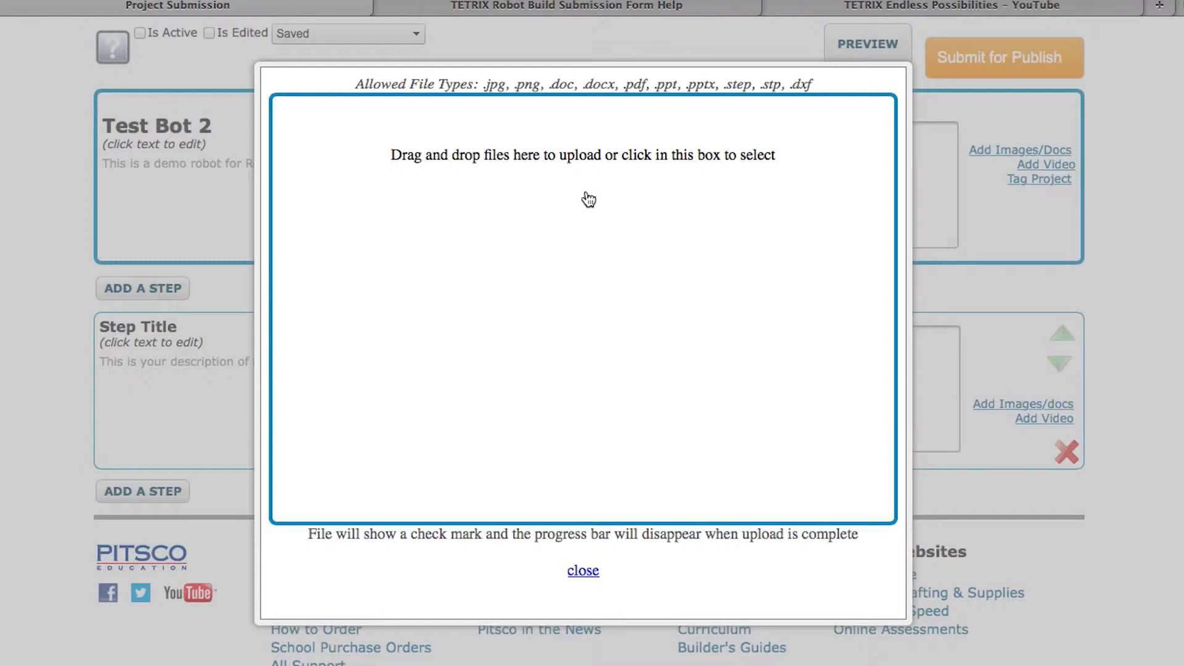
left_click(508, 240)
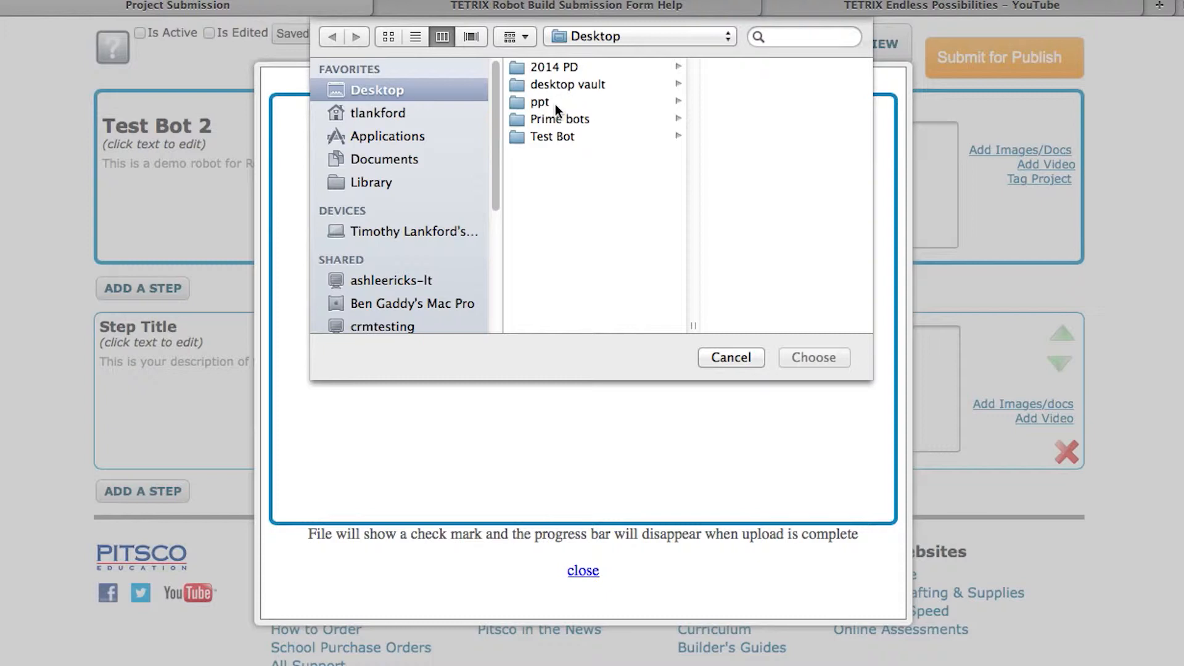
left_click(559, 138)
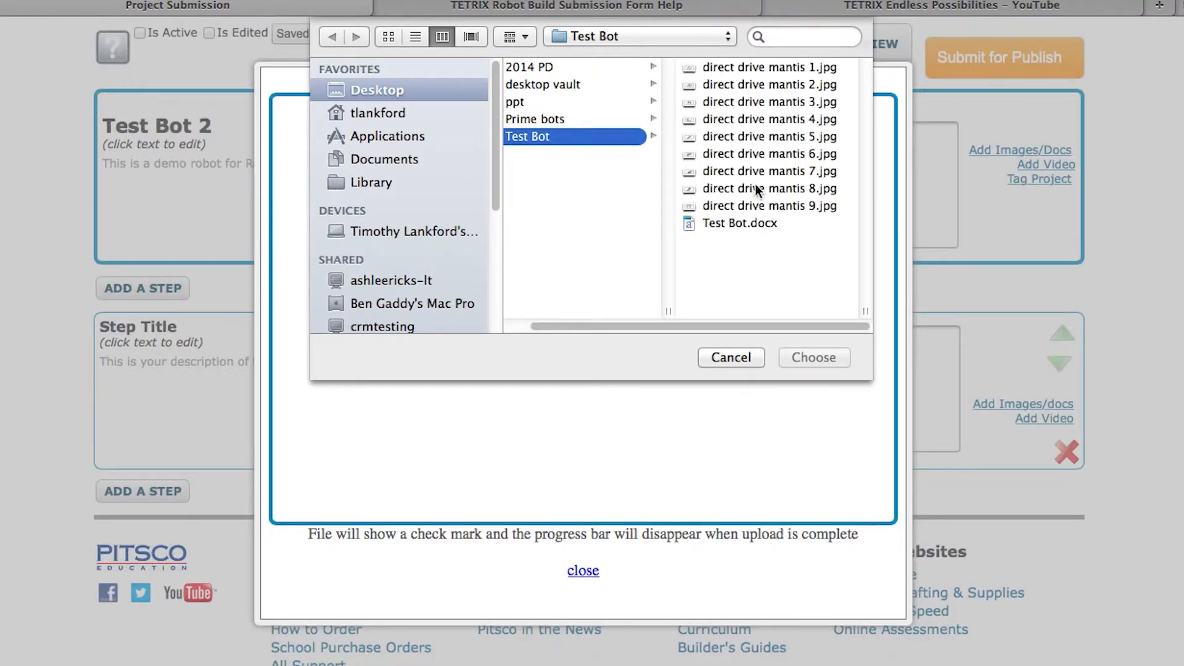
left_click(779, 68)
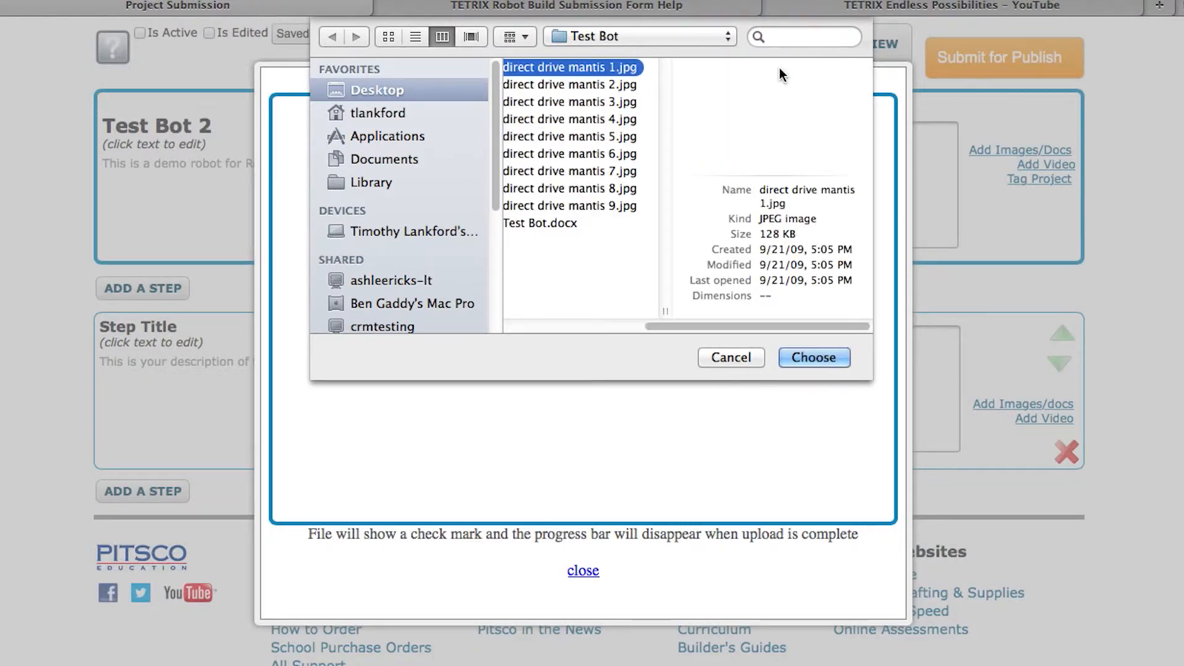
left_click(805, 357)
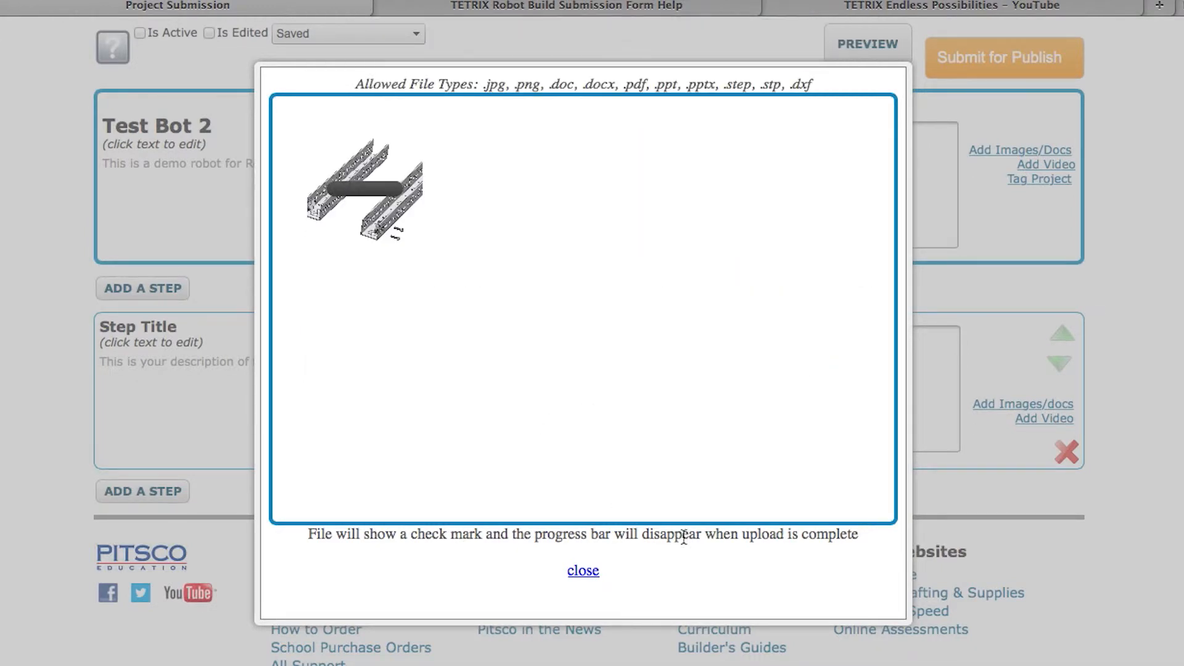
left_click(591, 577)
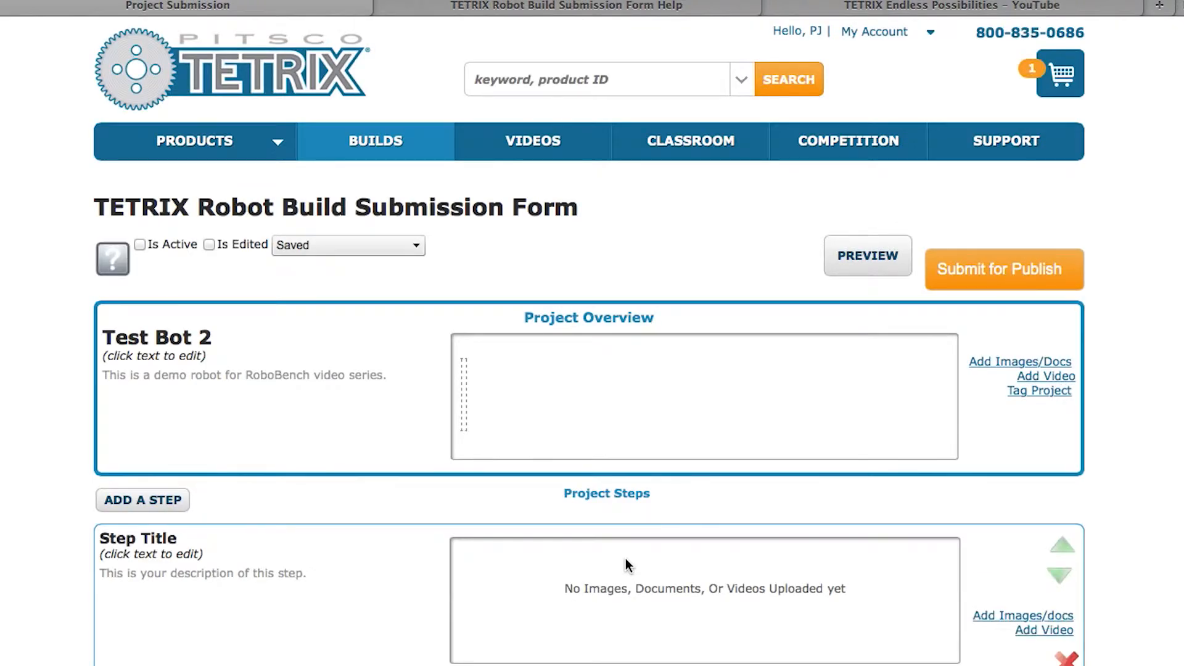
scroll(625, 557, "down", 5)
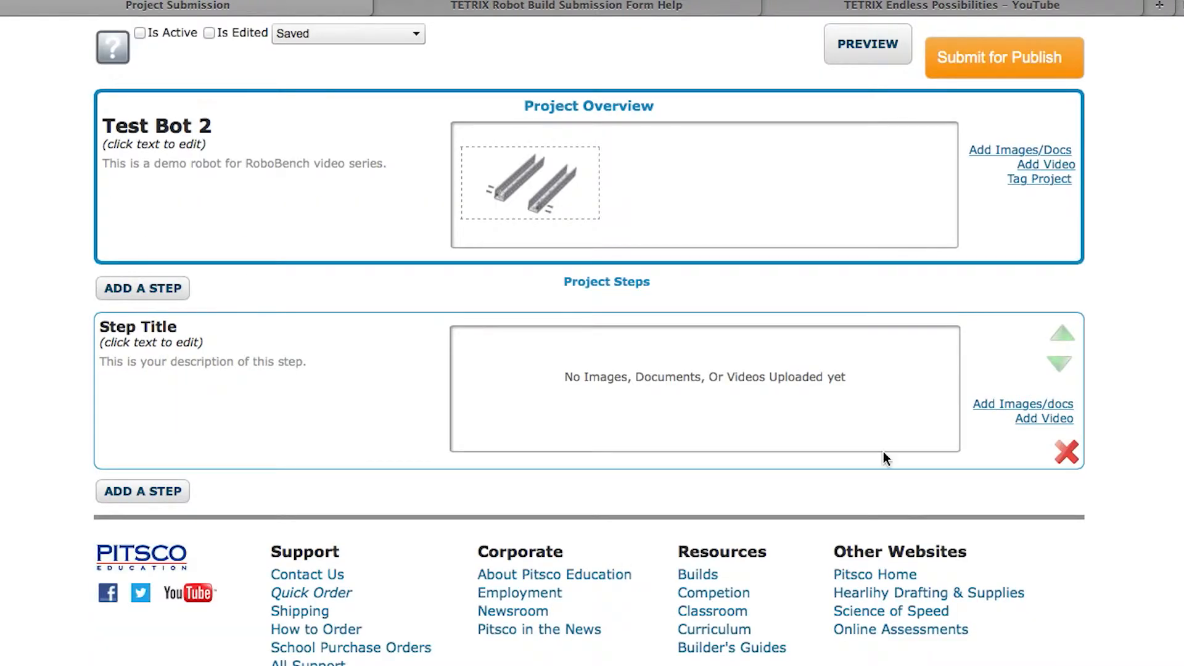
left_click(1051, 183)
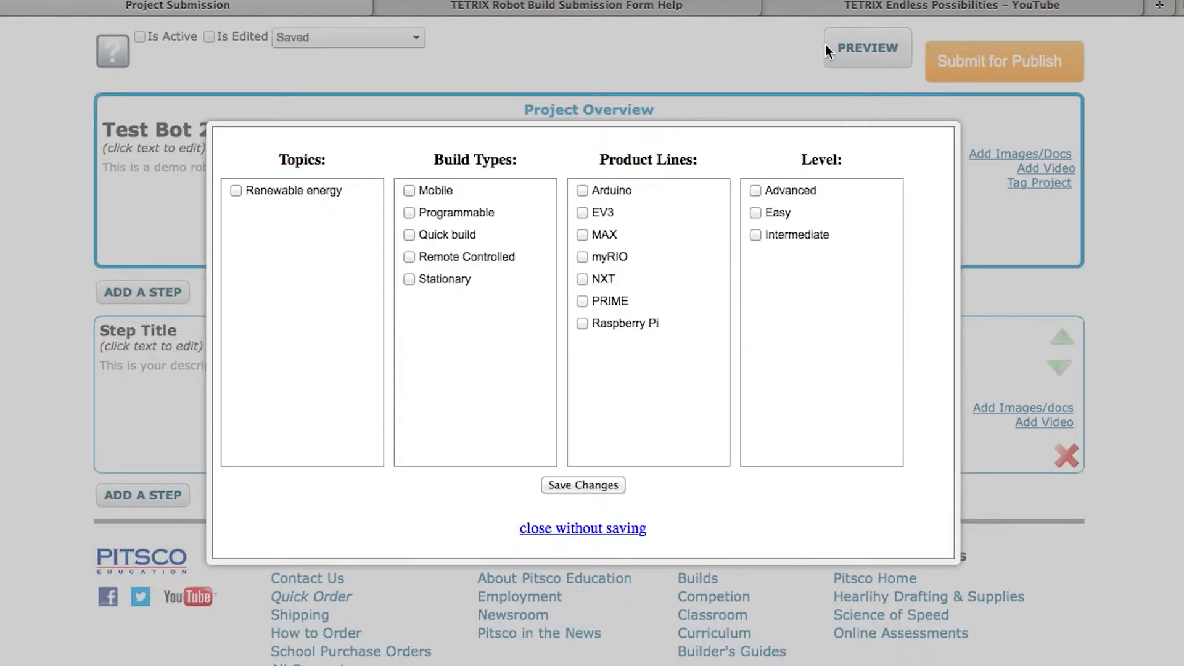
Check the Remote Controlled and Easy tags alongside Mobile and save the changes
scroll(983, 339, "down", 1)
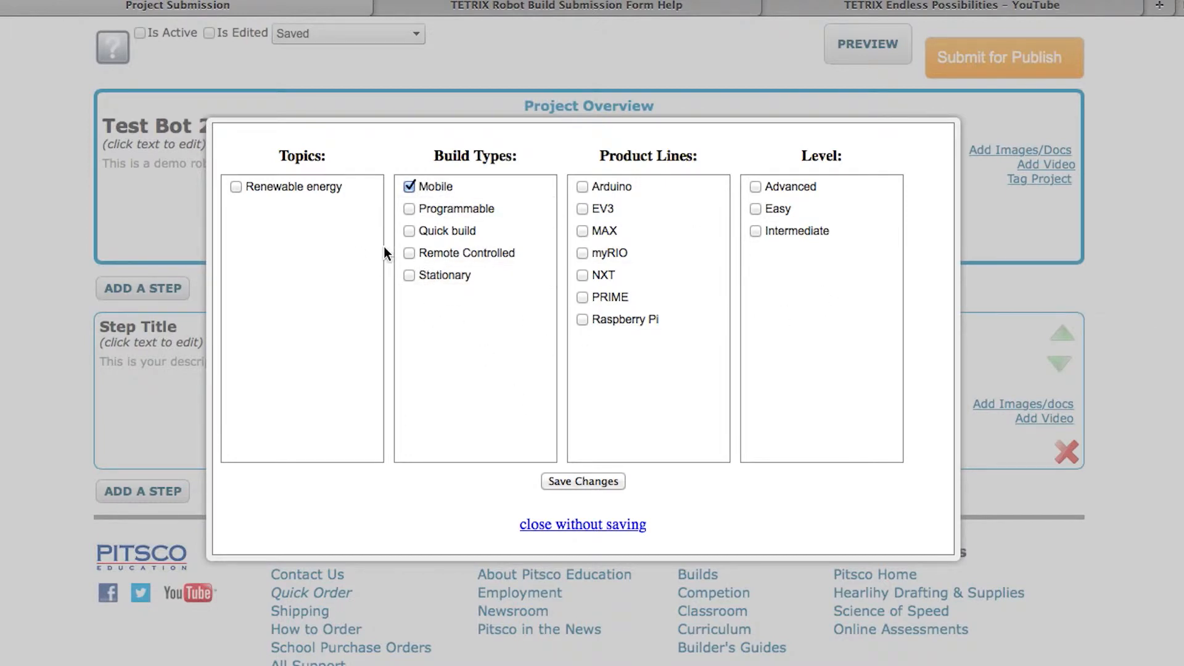
left_click(407, 253)
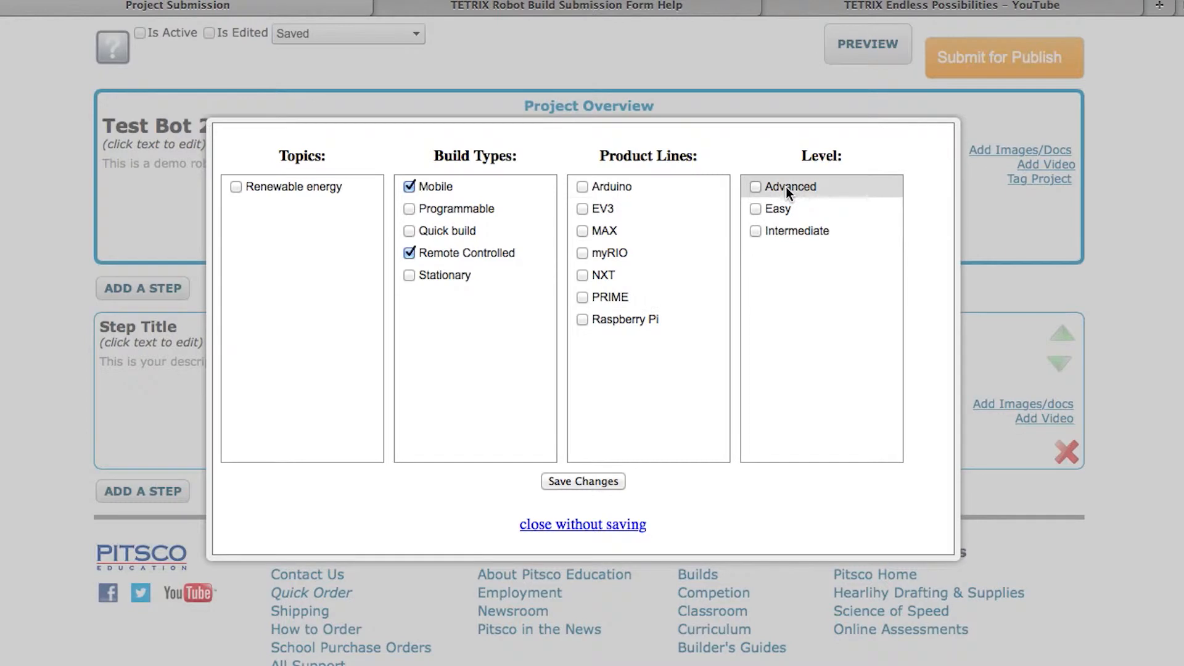
left_click(755, 209)
scroll(685, 462, "down", 1)
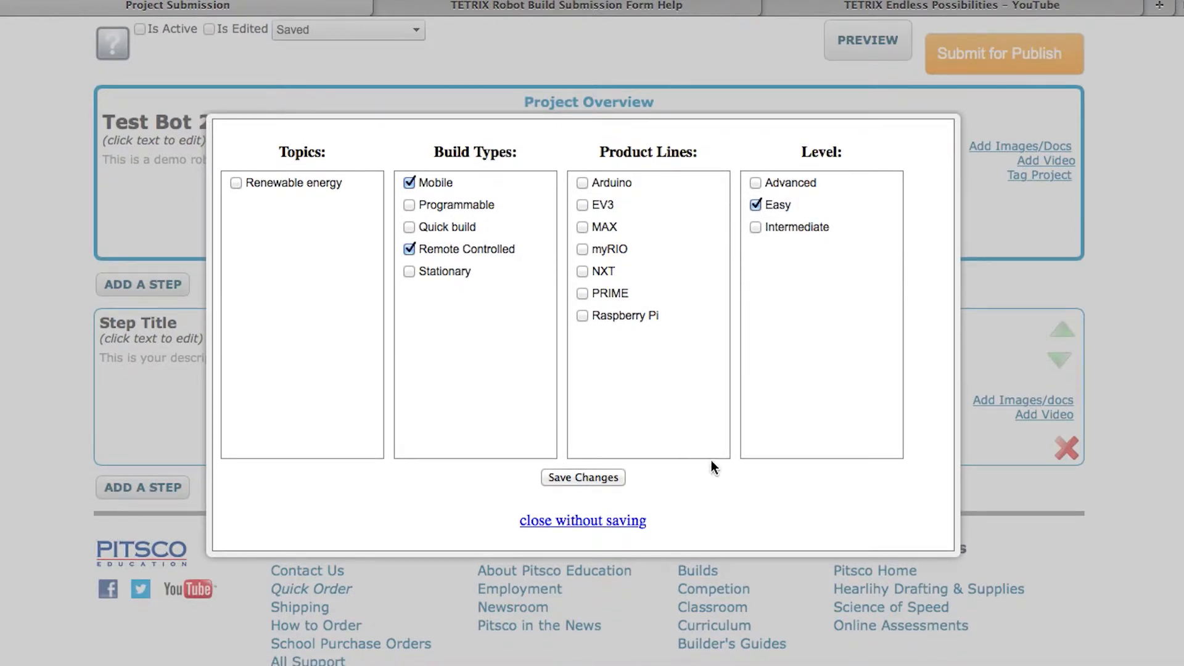
left_click(594, 478)
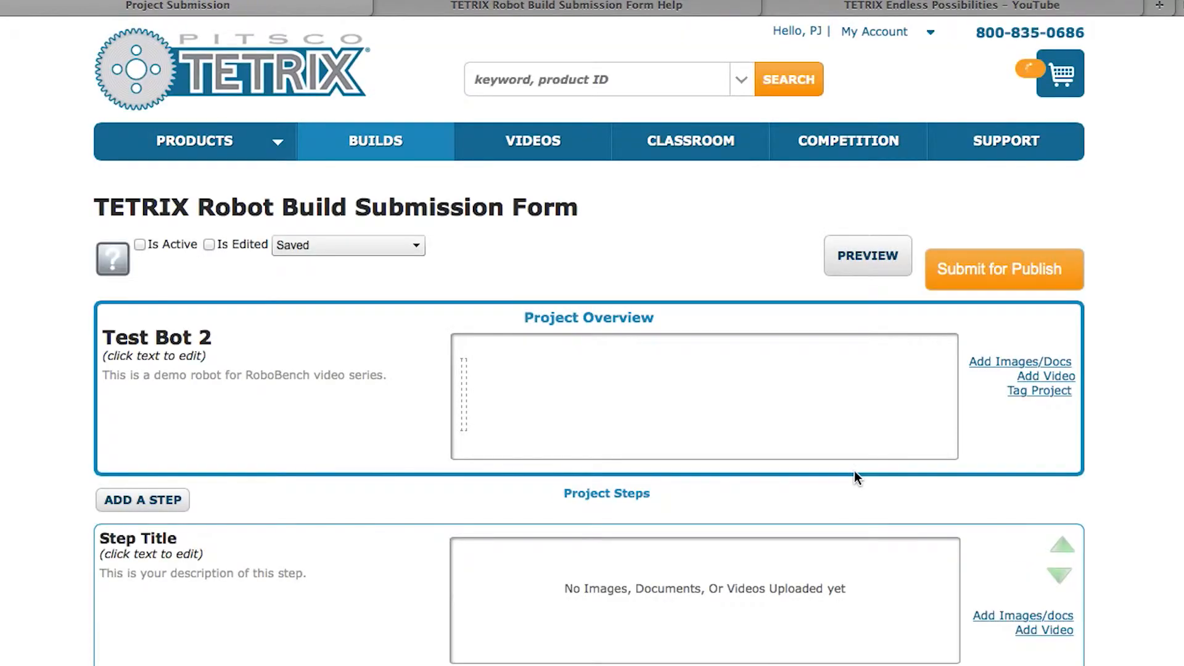
scroll(1133, 453, "up", 2)
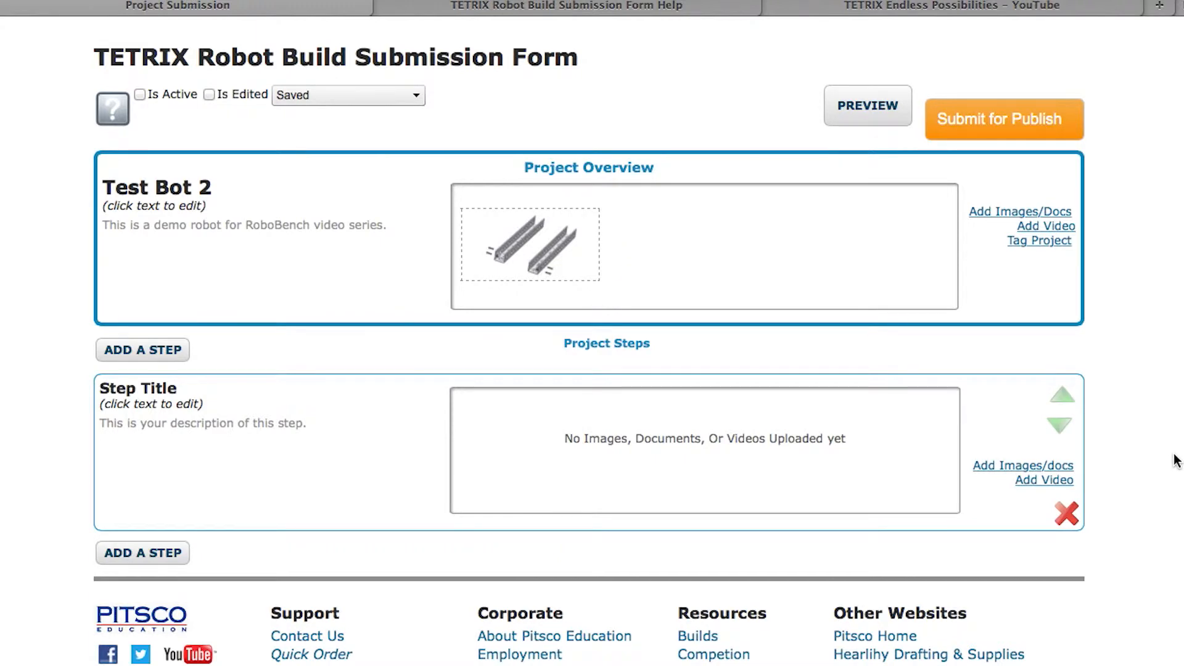
scroll(1100, 454, "up", 1)
scroll(1100, 458, "up", 2)
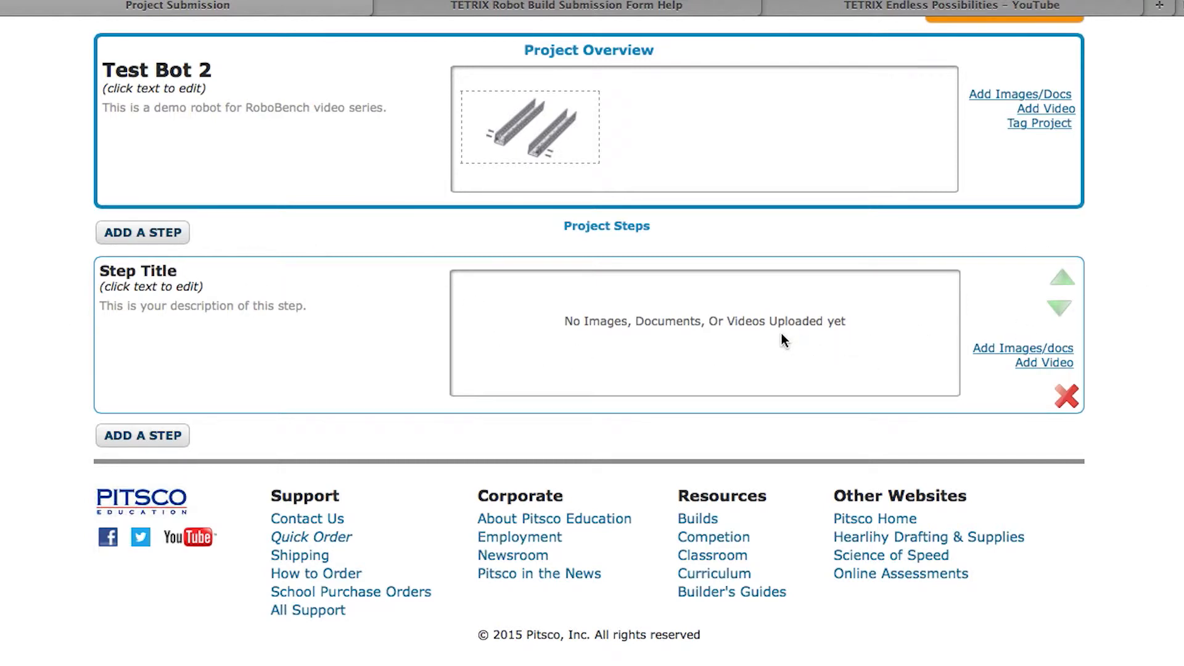
Replace the first step's placeholder title with 'Step 1' and save it
left_click(109, 277)
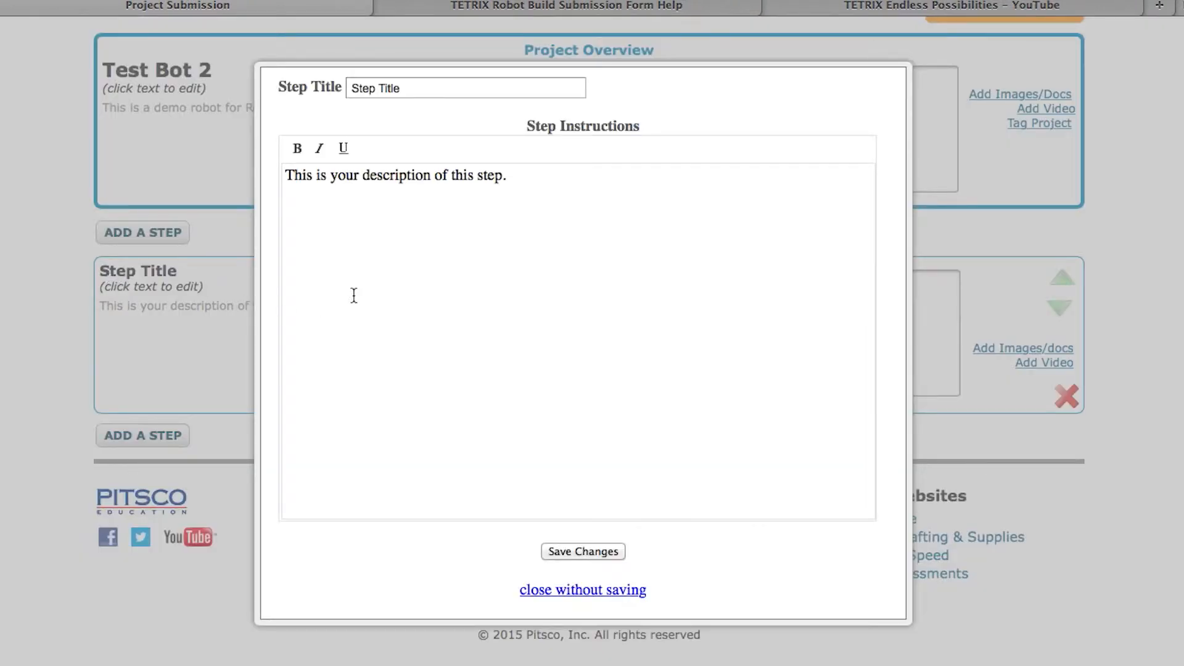
left_click_drag(427, 90, 373, 83)
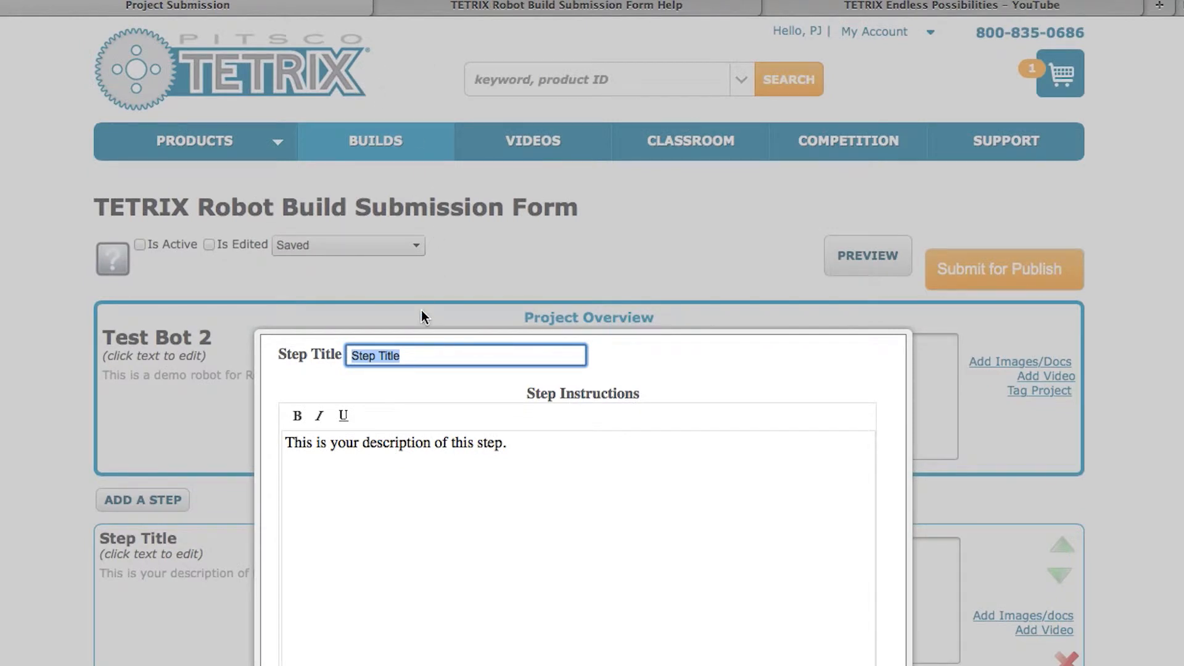
type("Step 1")
left_click(415, 459)
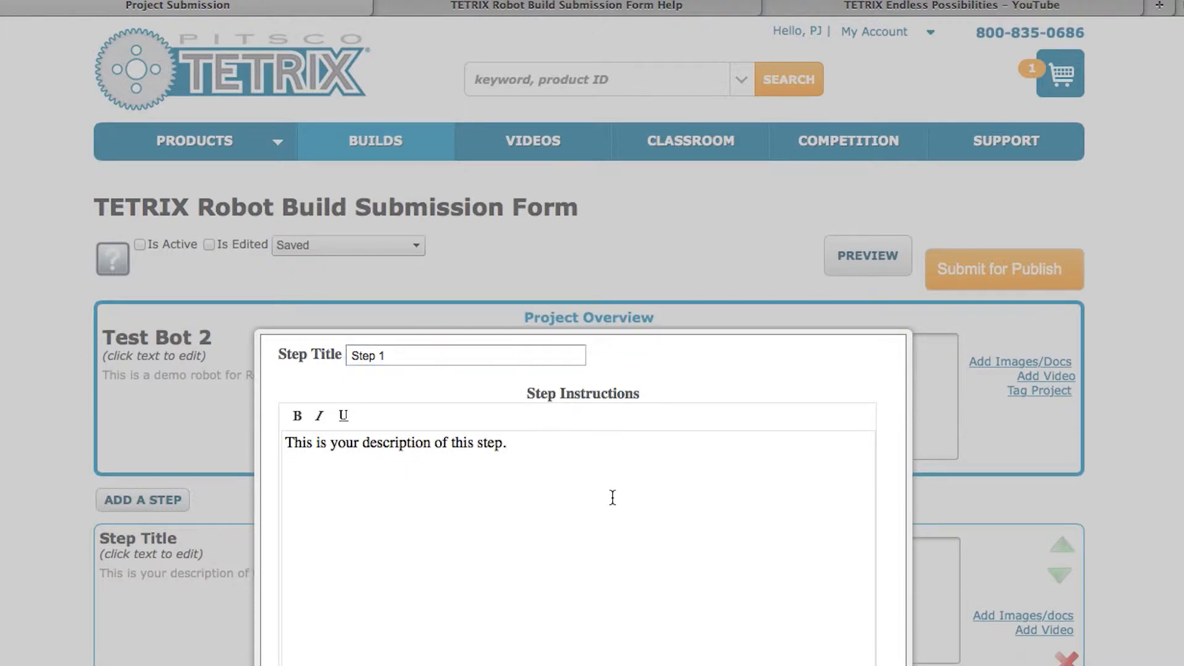
scroll(1112, 357, "down", 5)
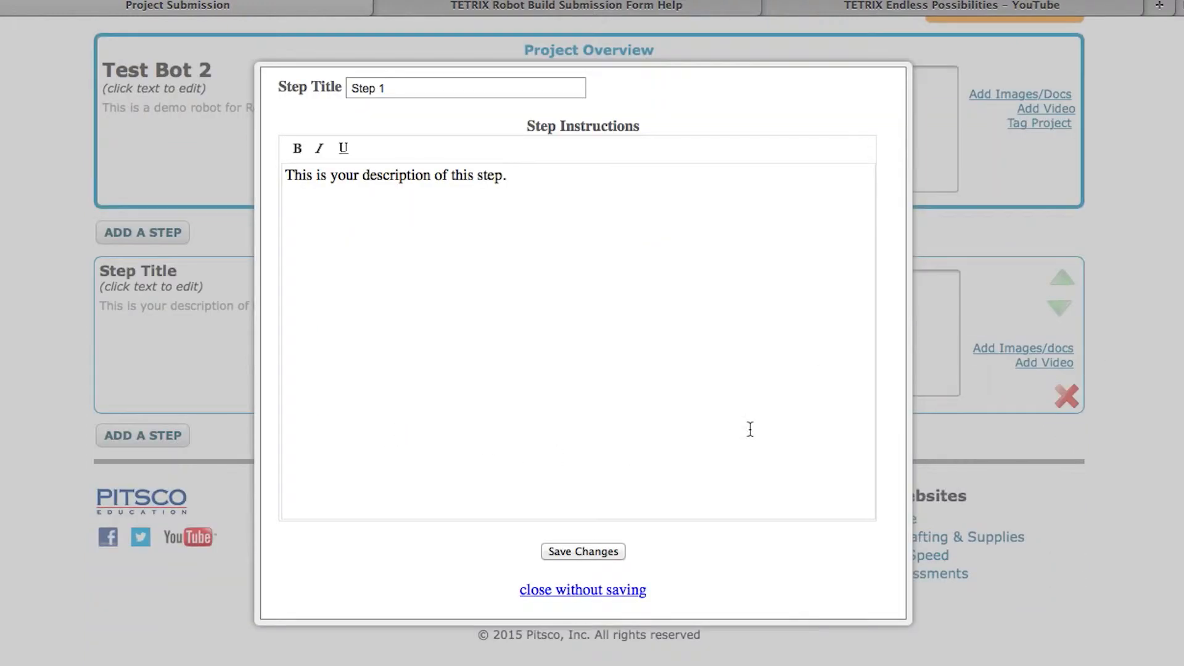
left_click(578, 556)
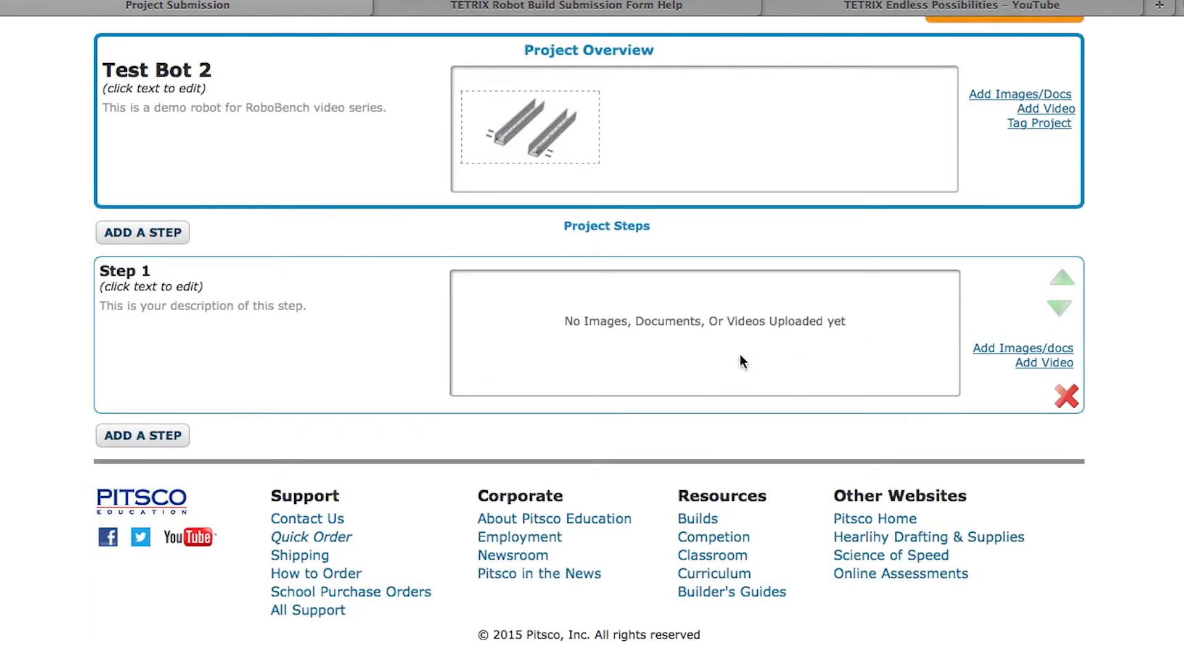
scroll(753, 341, "up", 1)
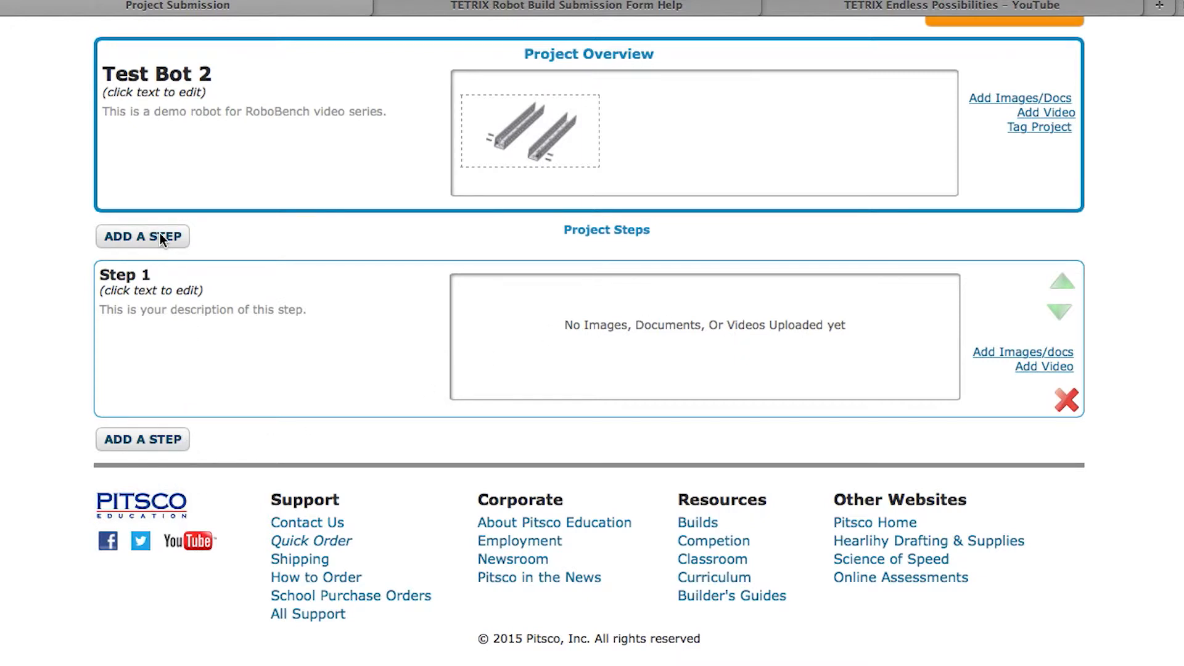
Add a placeholder step with ADD A STEP and move it up above Step 1
left_click(129, 439)
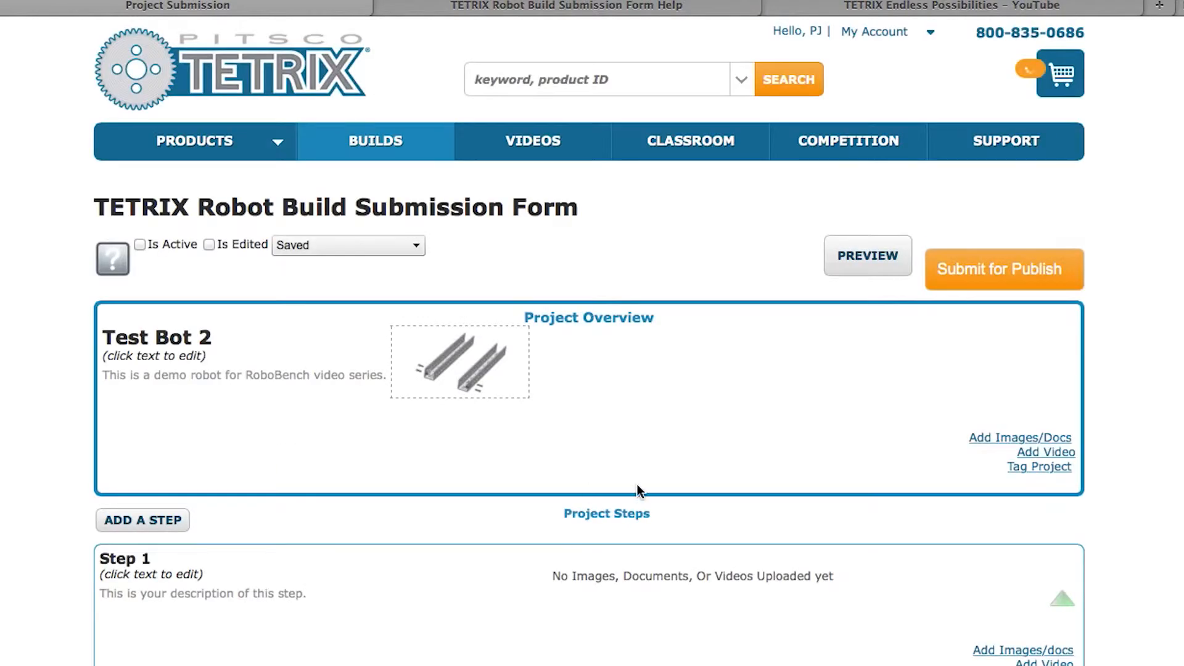
scroll(1128, 462, "down", 6)
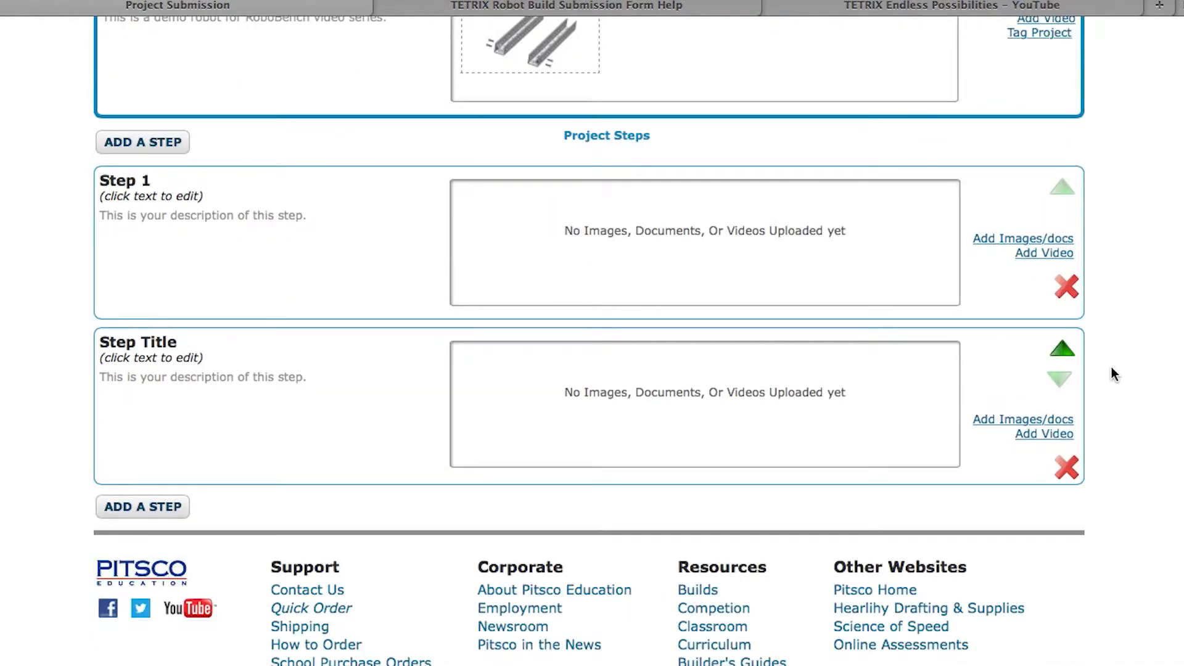
scroll(1112, 372, "down", 2)
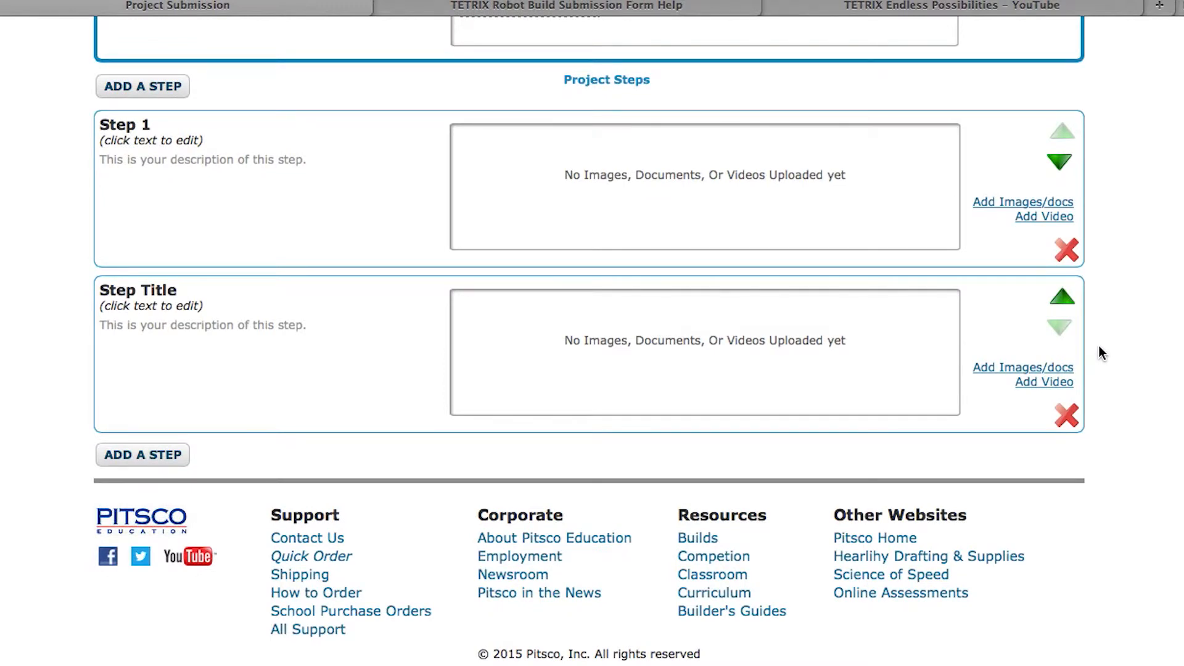
left_click(1062, 299)
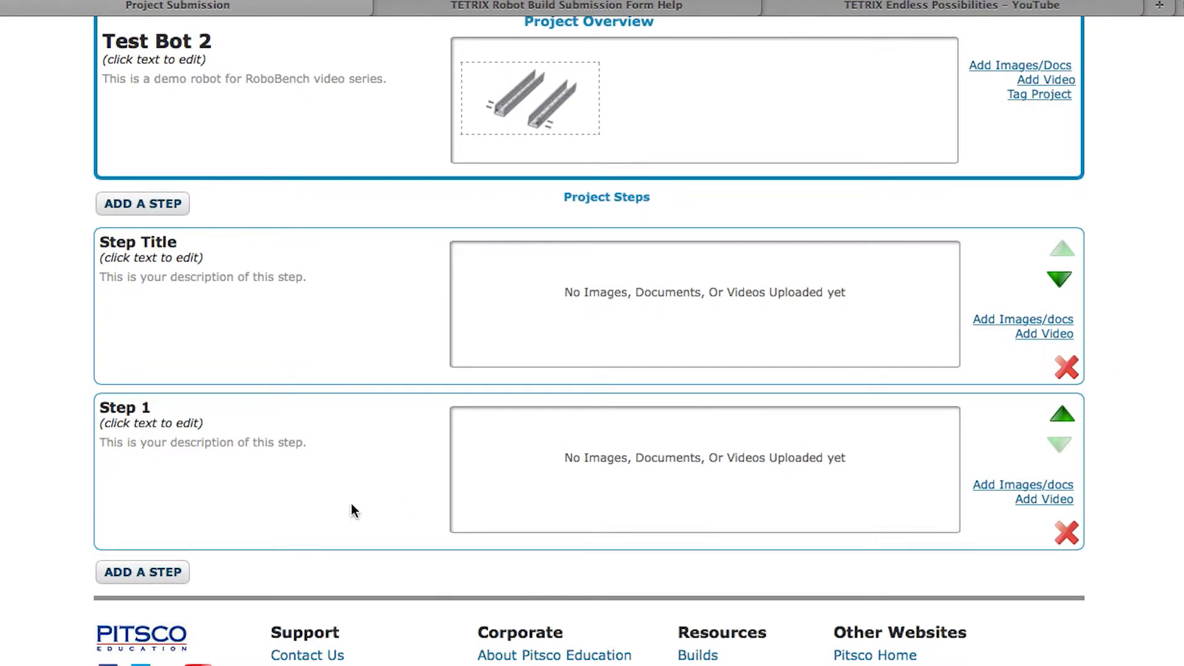
Retitle the lower step from Step 1 to 'Step 2' and save it
left_click(141, 411)
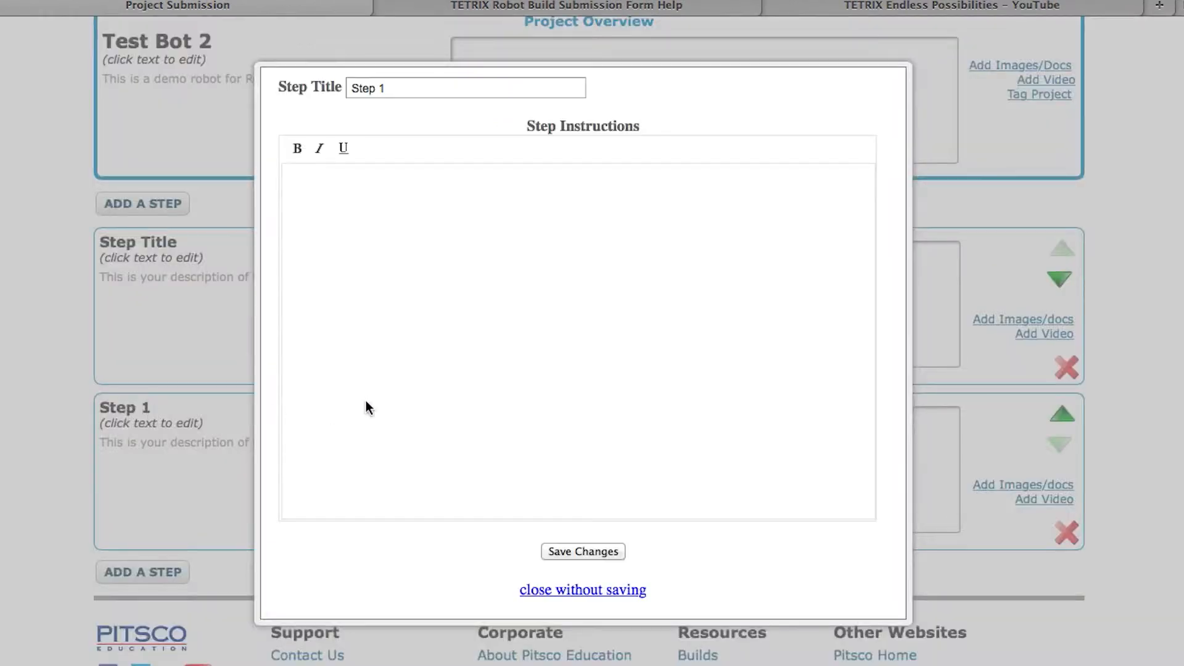
left_click(406, 90)
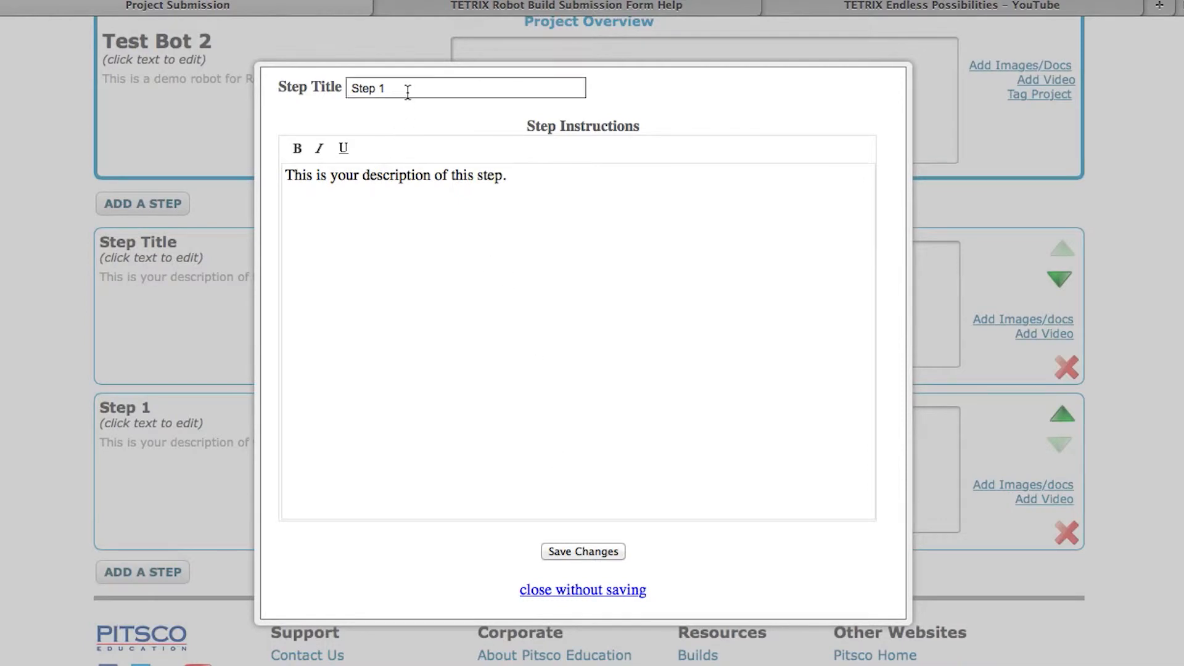
key("BackSpace")
type("2")
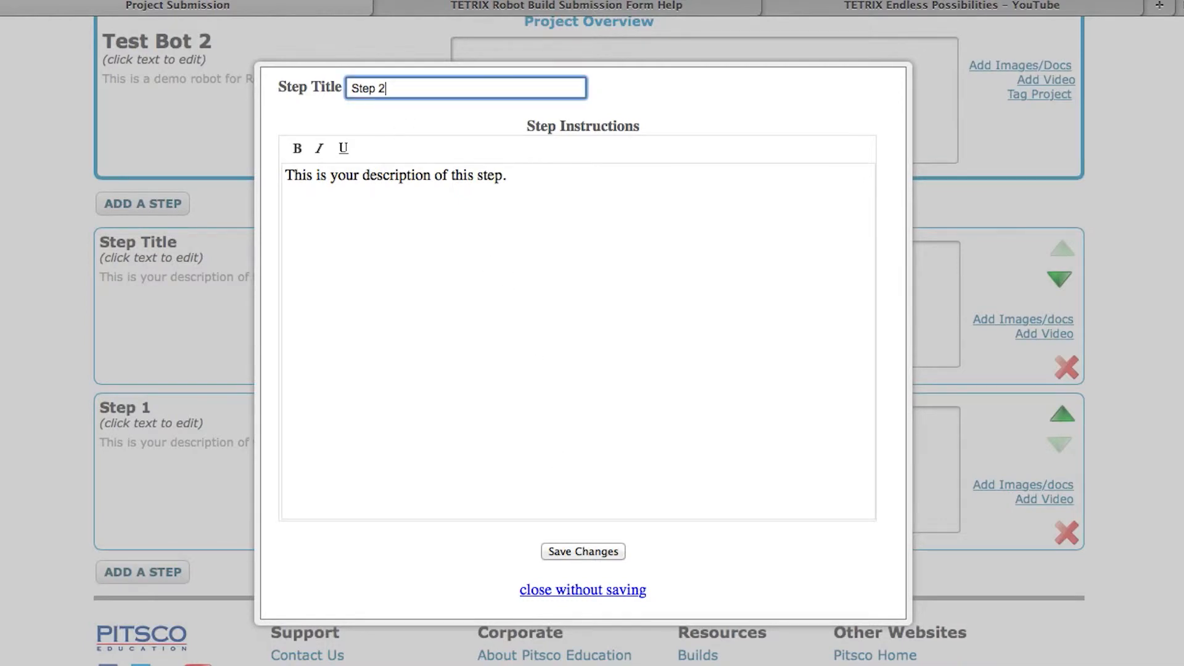
left_click(579, 552)
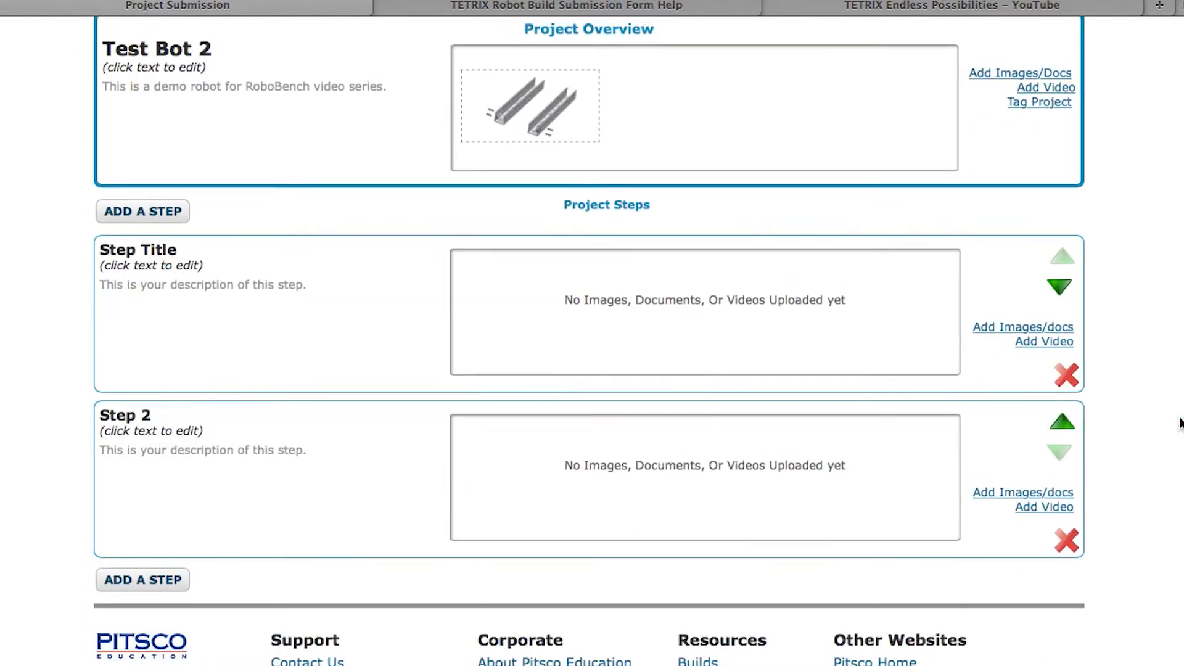
scroll(1181, 423, "up", 1)
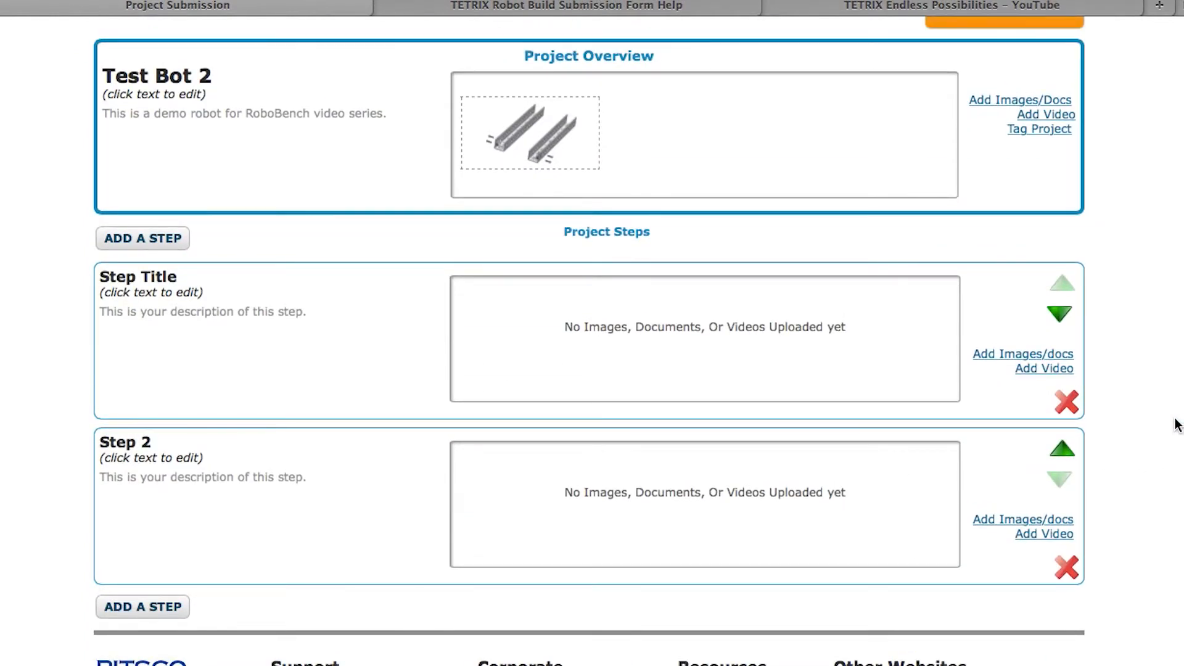
Open the Add Video dialog for the first step of Test Bot 2
scroll(1125, 413, "up", 1)
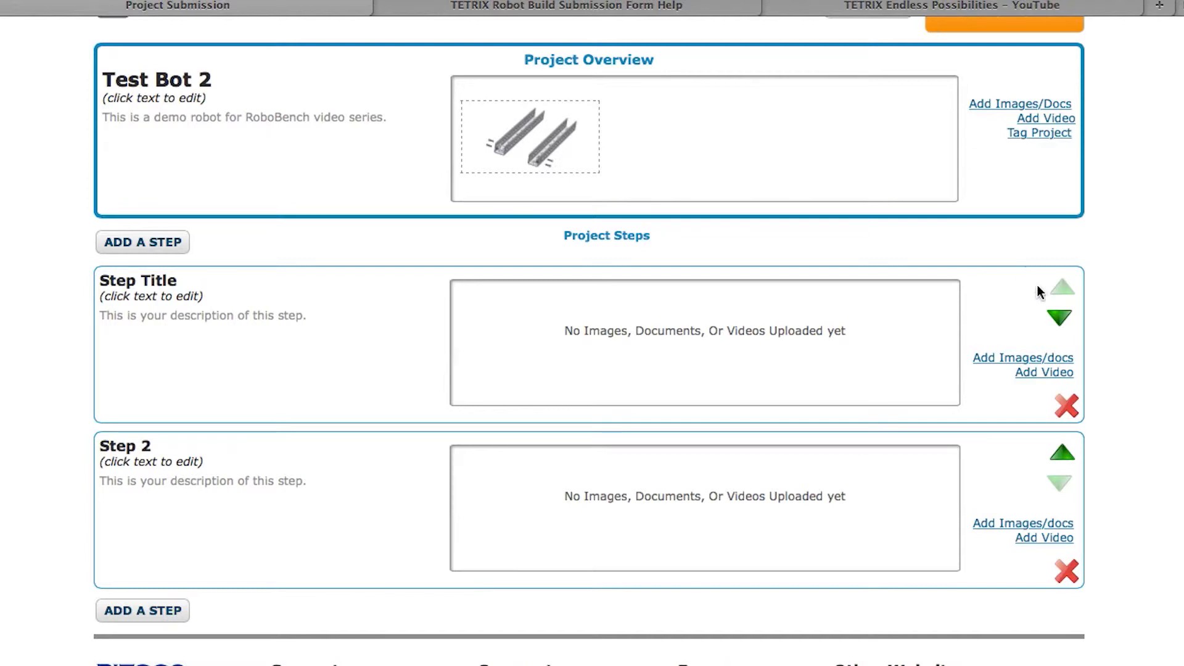
left_click(1046, 375)
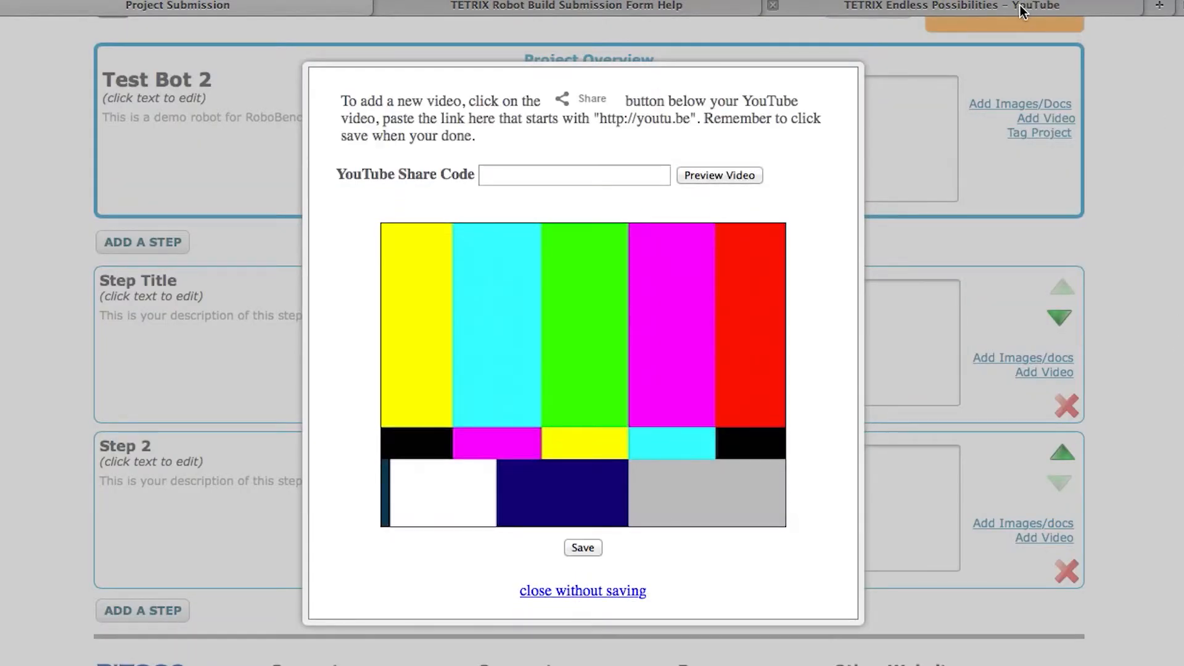
Paste the video's youtu.be share link into YouTube Share Code and preview the video
left_click(1020, 6)
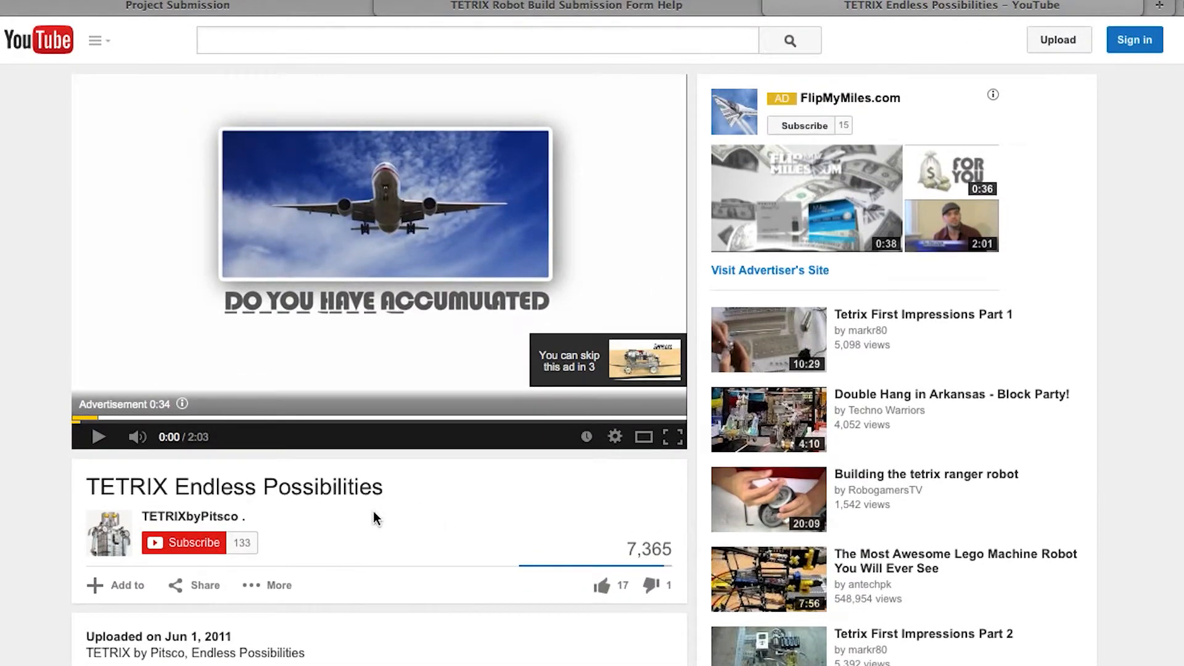
left_click(194, 584)
key("super+c")
left_click(487, 10)
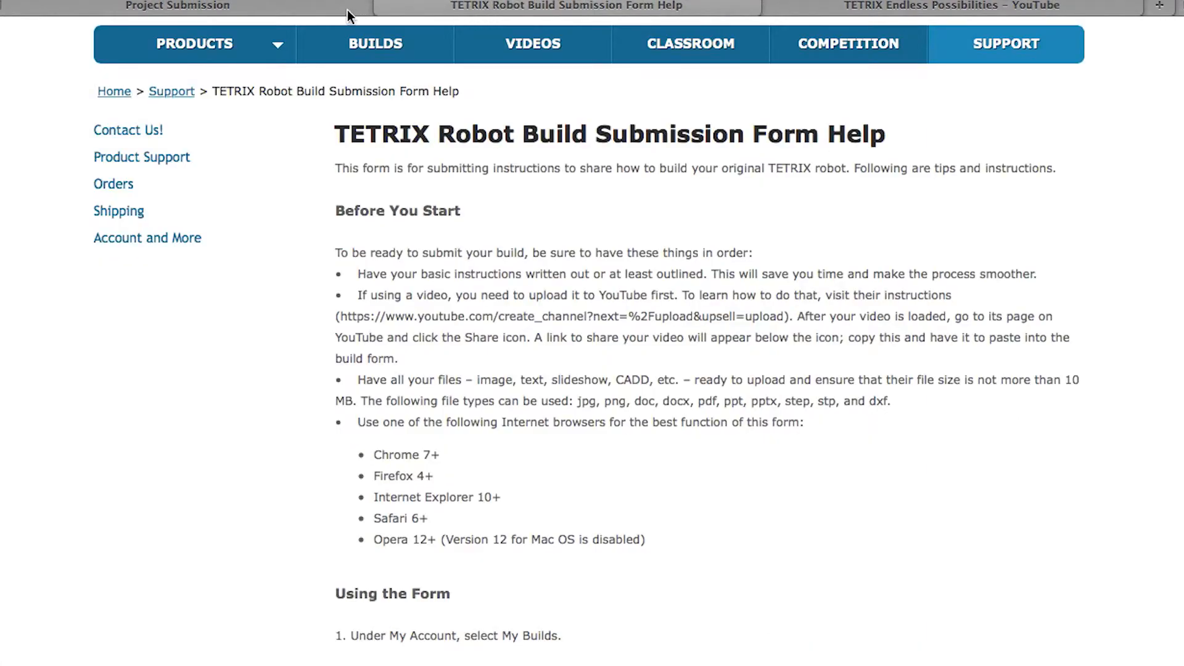
left_click(347, 9)
left_click(534, 178)
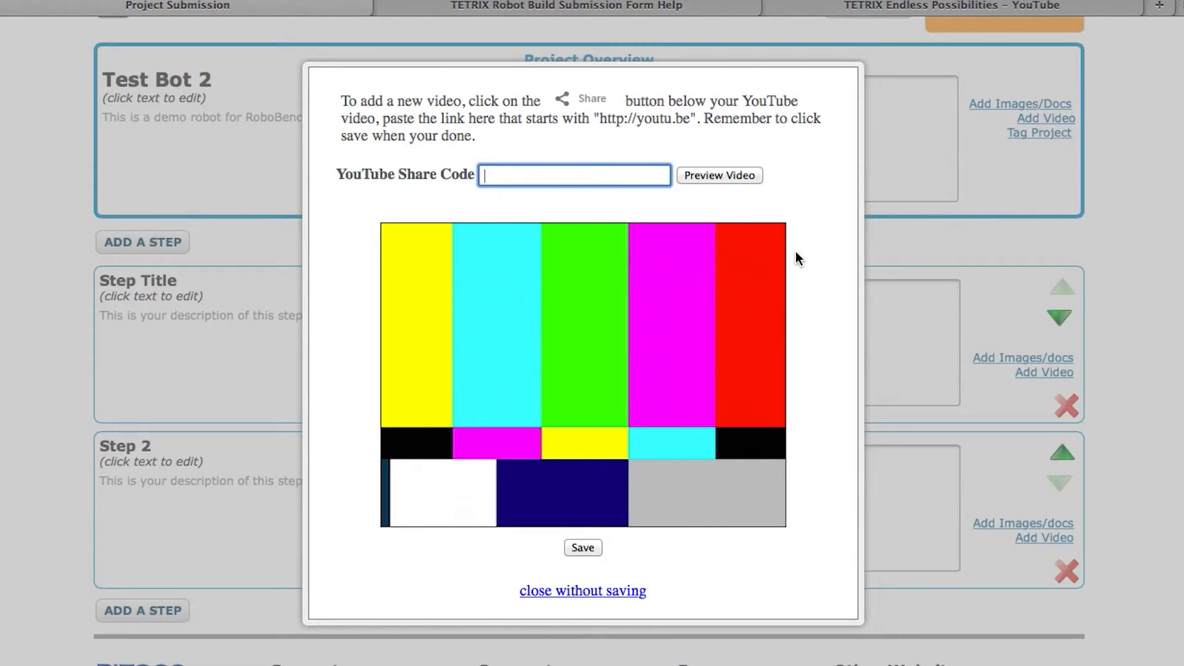
key("super+v")
left_click(702, 175)
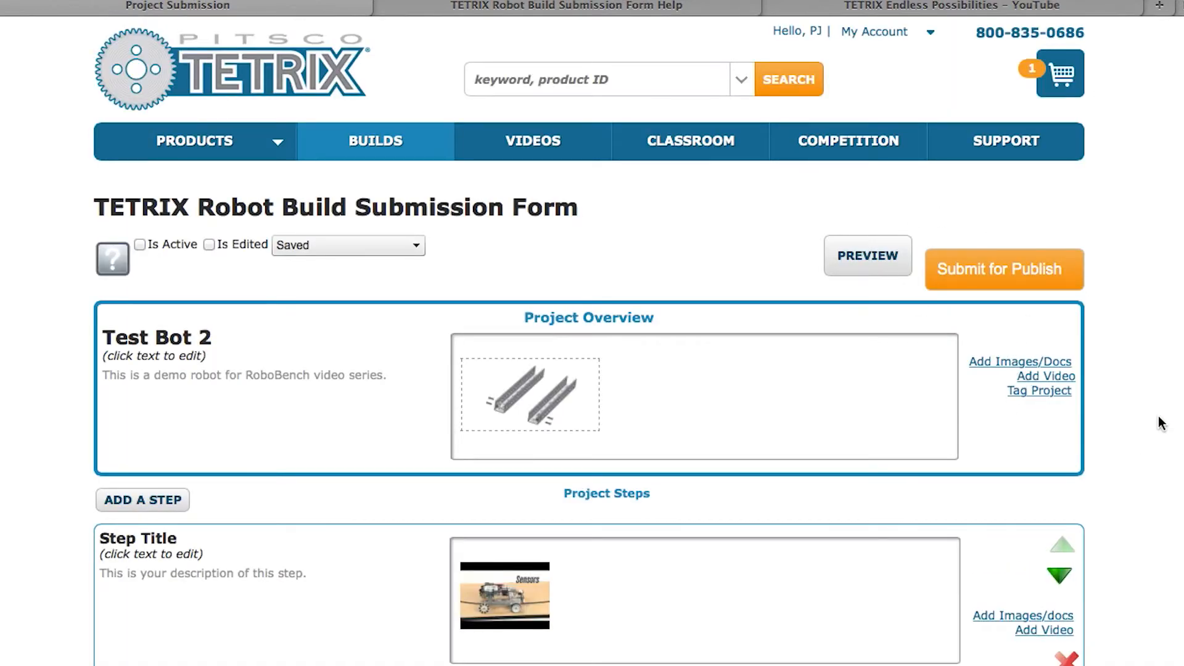
Open the preview of the Test Bot 2 build page
scroll(1162, 398, "down", 7)
scroll(1160, 396, "up", 4)
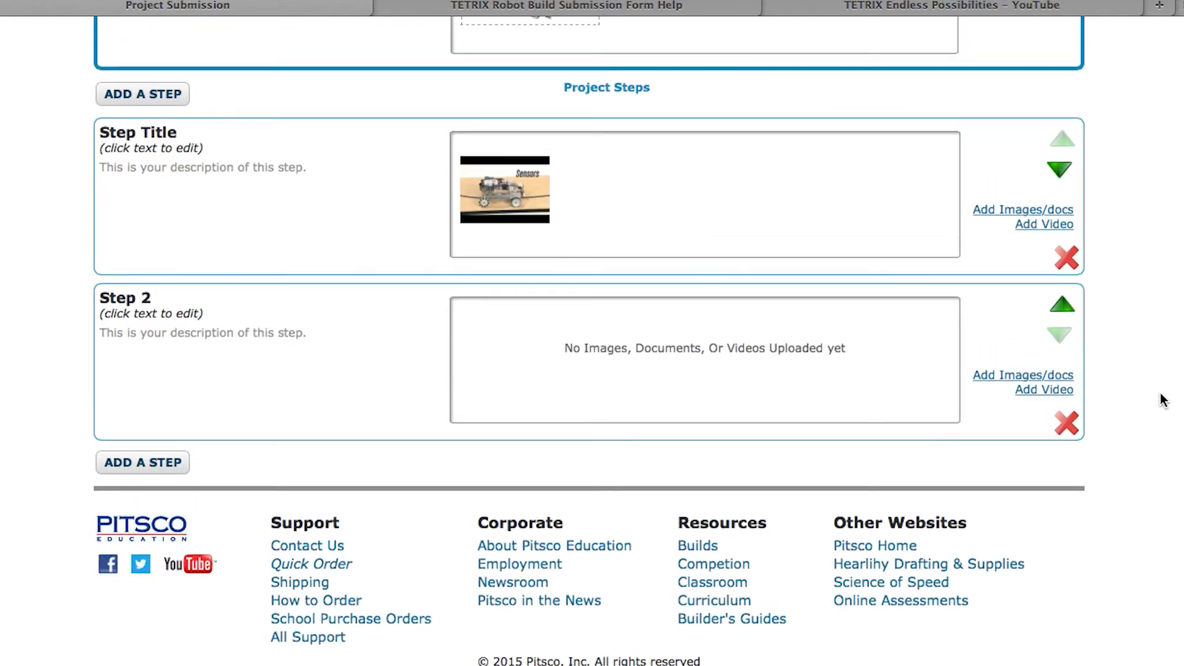
scroll(1158, 394, "up", 2)
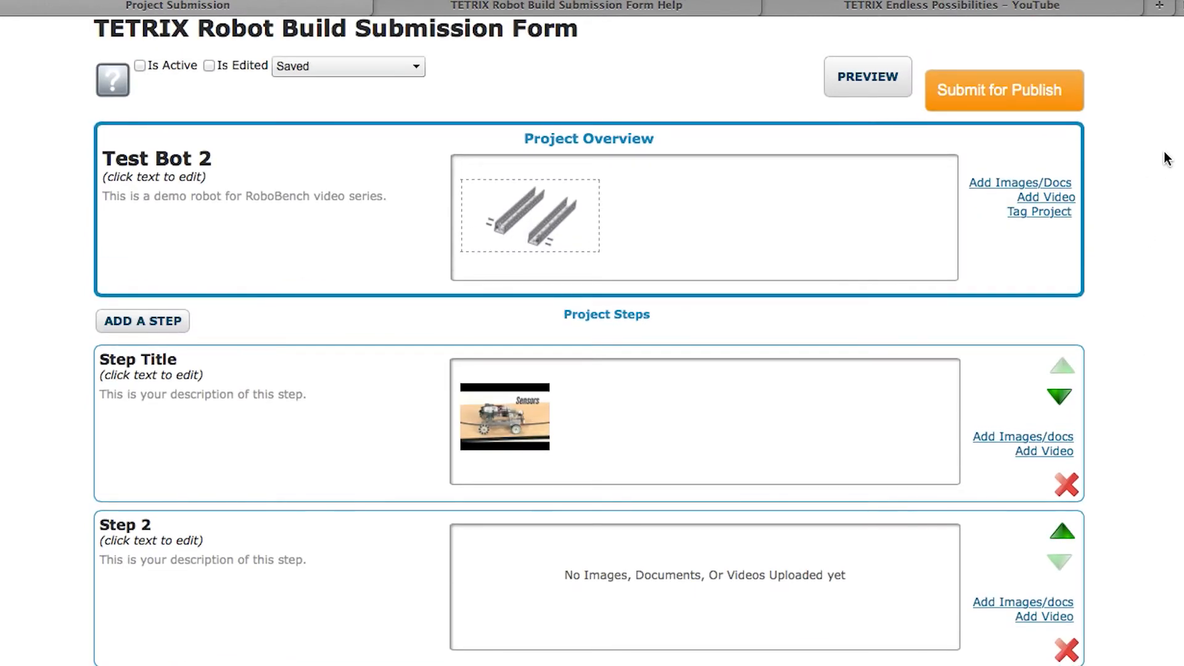
left_click(877, 79)
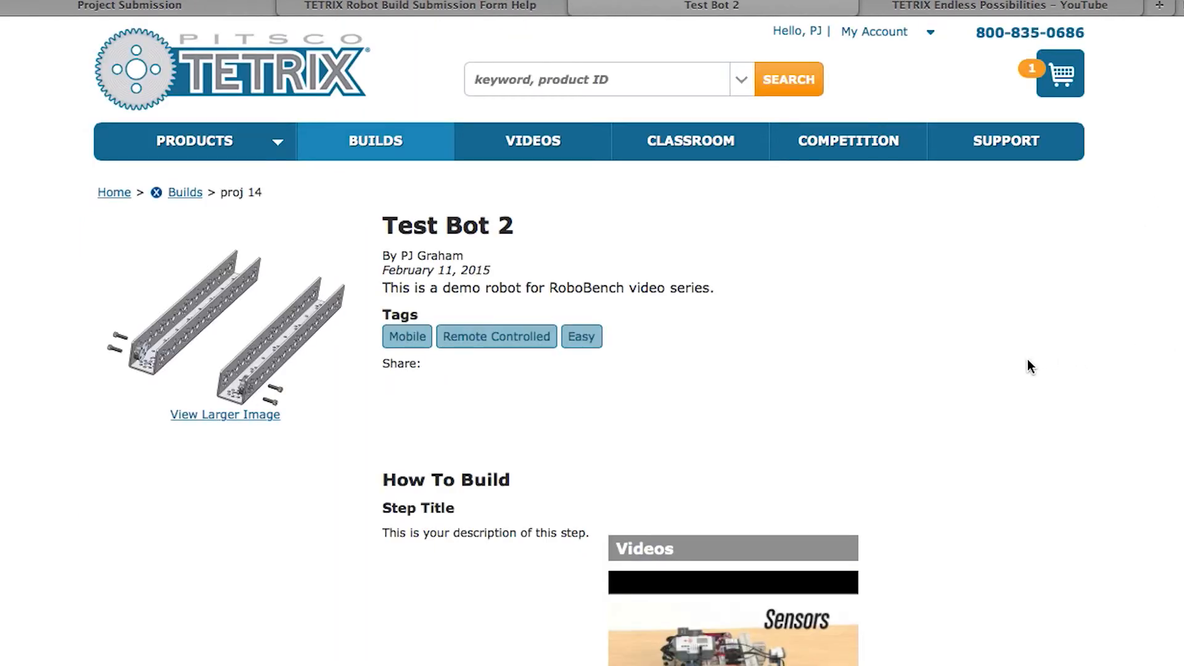
Scroll through the Test Bot 2 preview checking its image, tags Mobile, Remote Controlled, Easy, and video step
scroll(1026, 359, "down", 6)
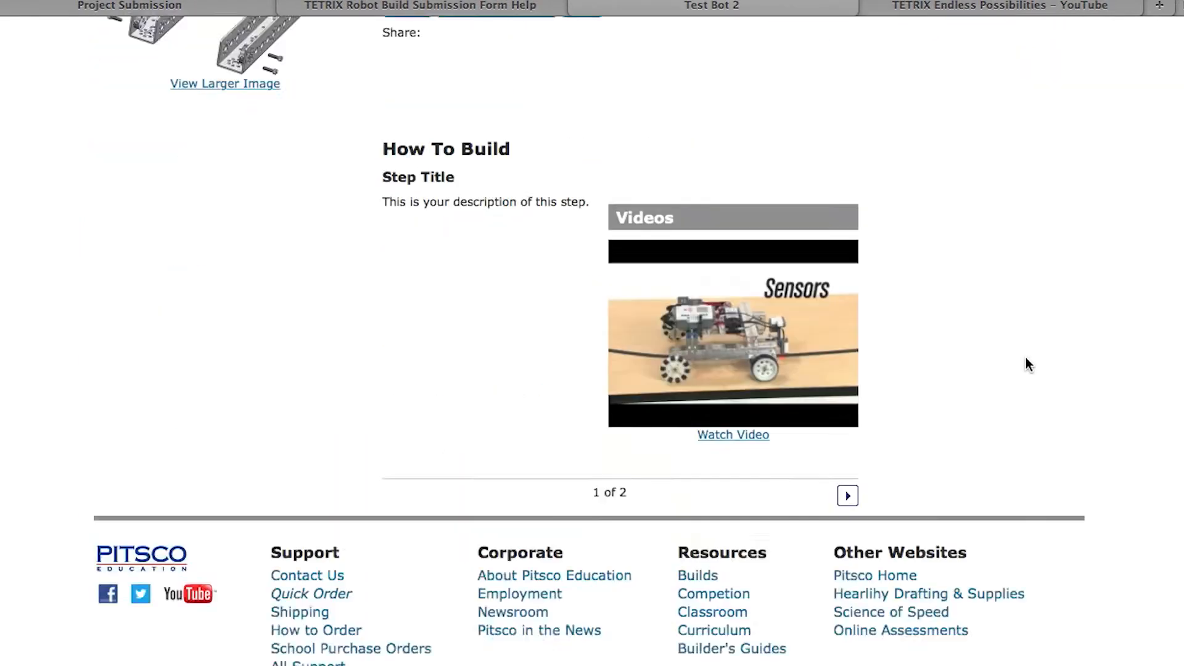
scroll(1026, 358, "up", 4)
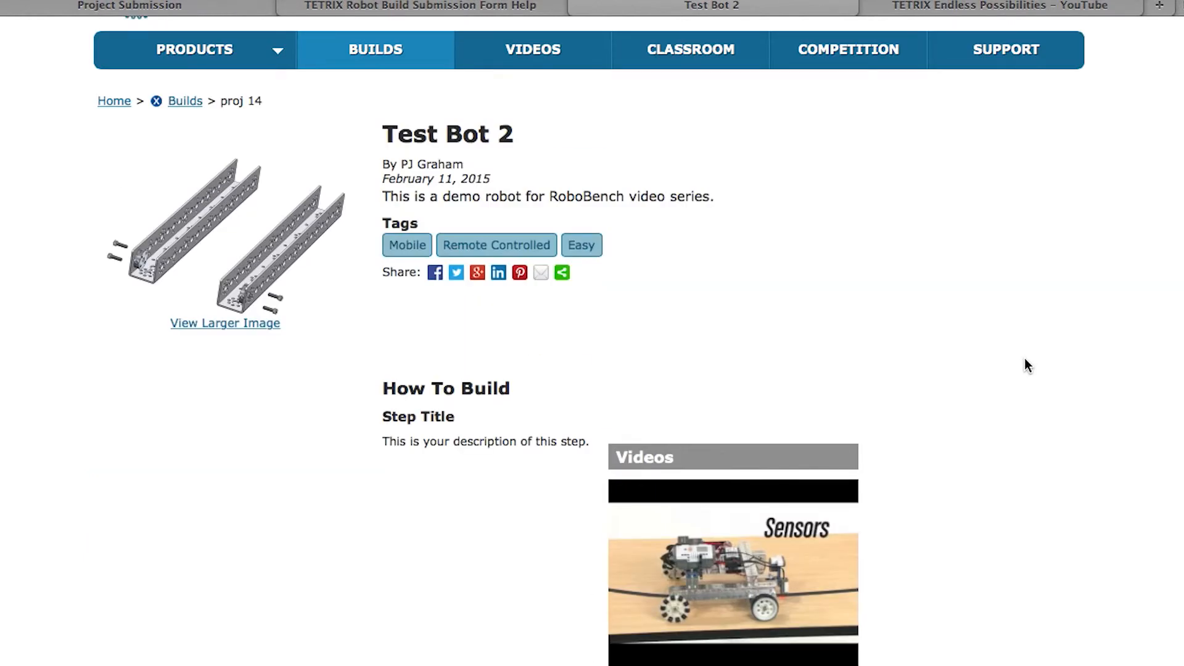
scroll(1022, 365, "up", 3)
scroll(1019, 366, "down", 7)
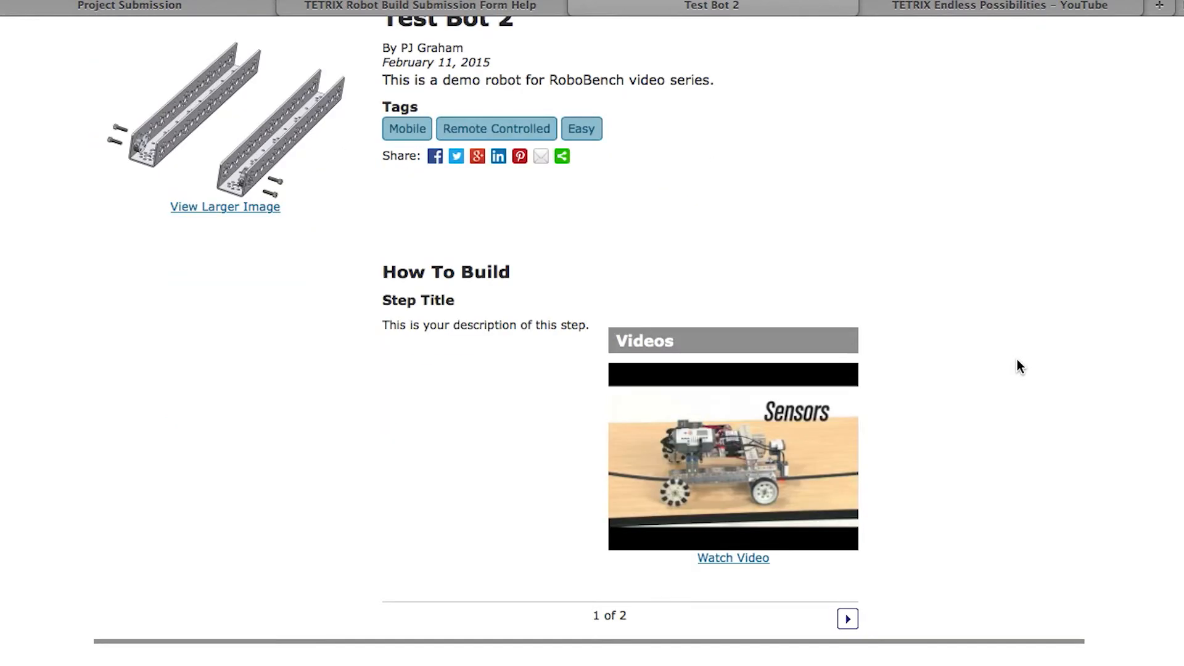
scroll(1019, 367, "up", 5)
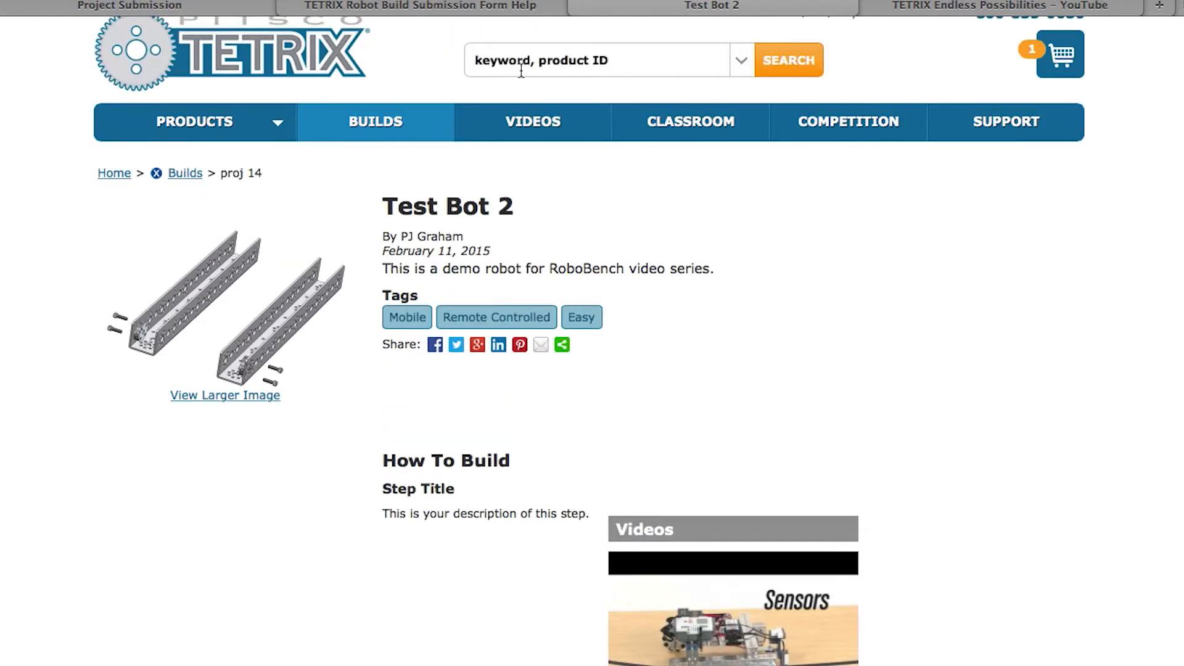
Switch back to the Submission Form Help tab
right_click(416, 5)
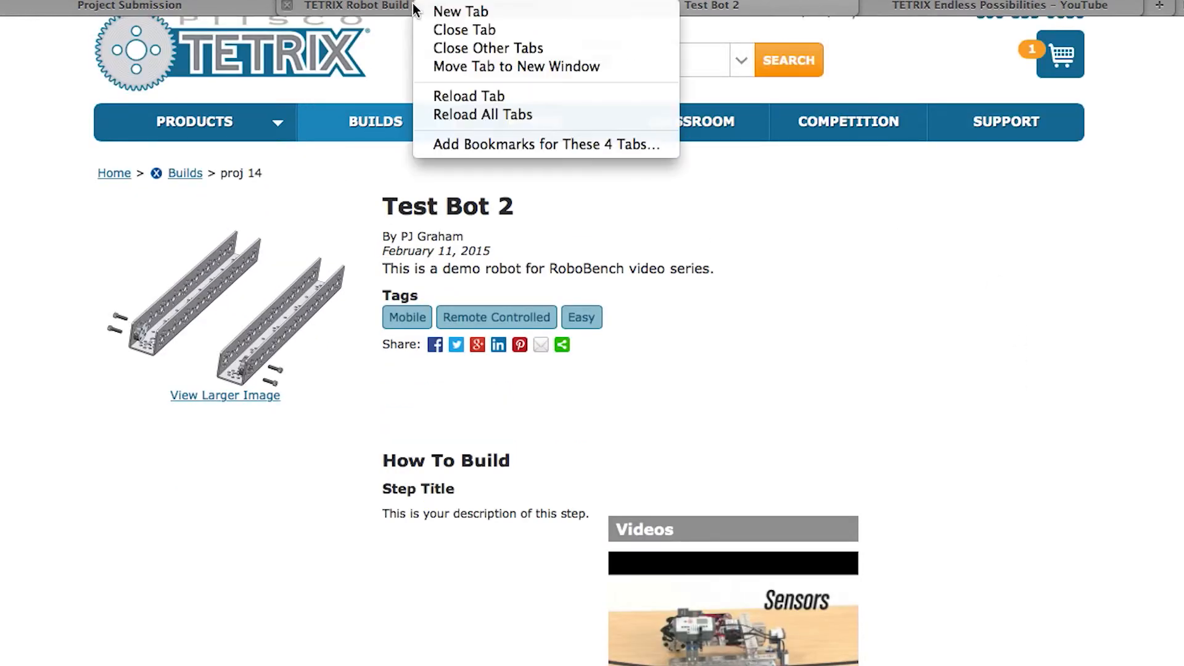
left_click(362, 8)
left_click(362, 7)
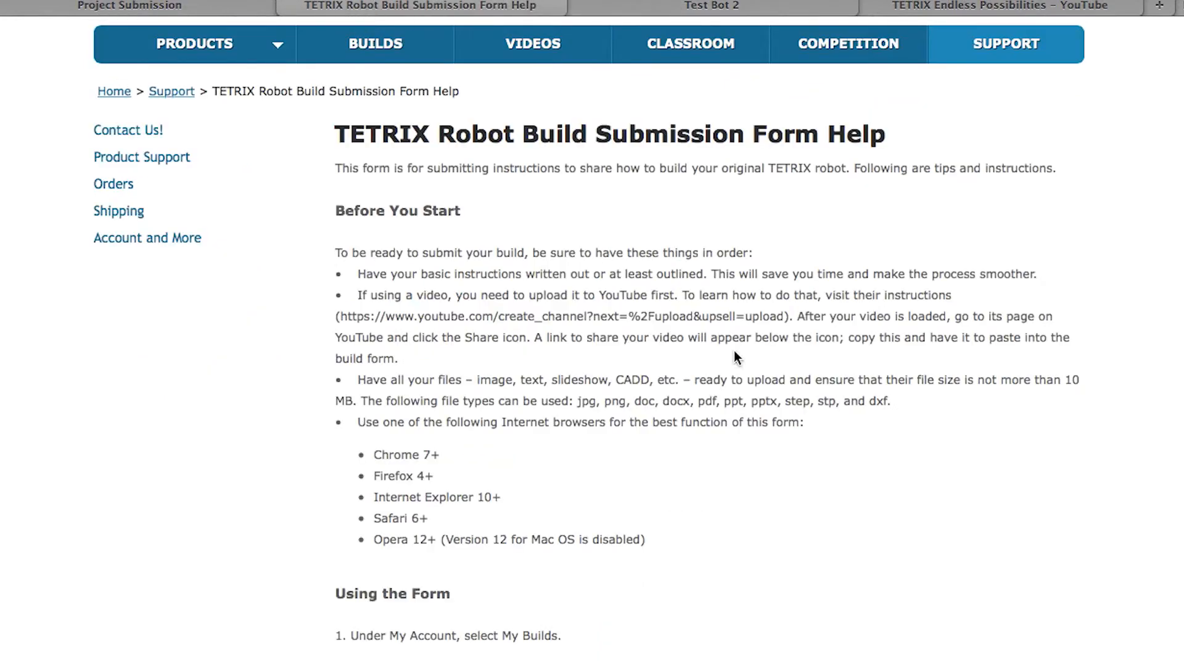
Review Test Bot 2's overview, video step and empty Step 2, then choose Submit for Publish
left_click(186, 4)
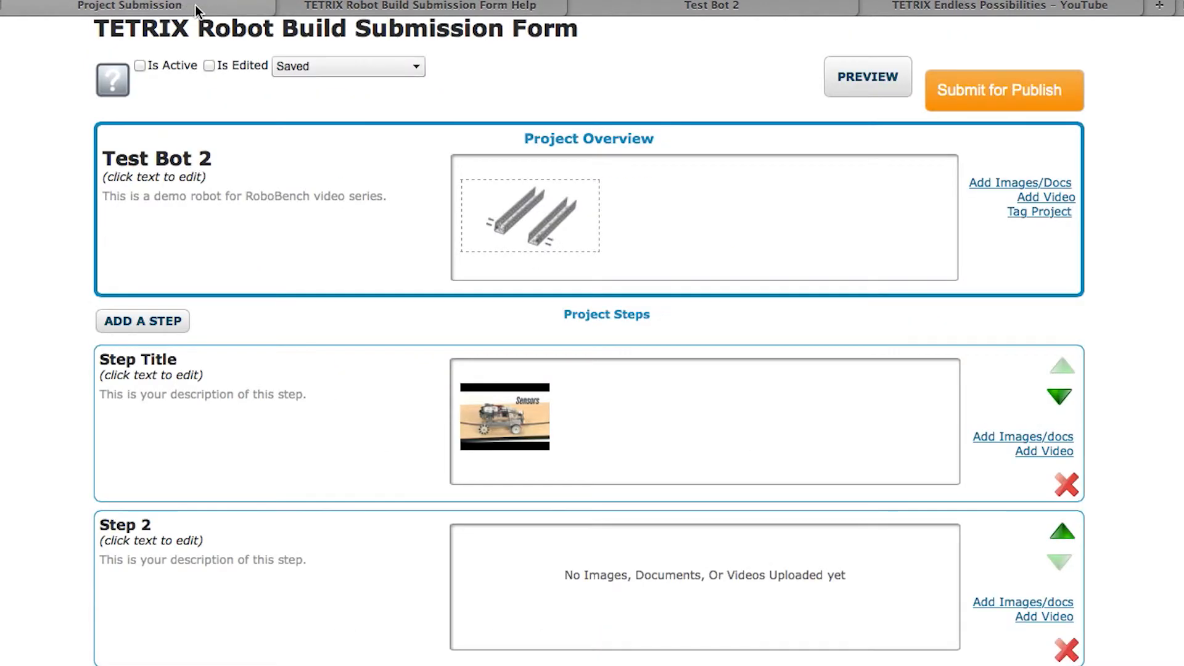
scroll(886, 320, "up", 1)
scroll(886, 320, "down", 5)
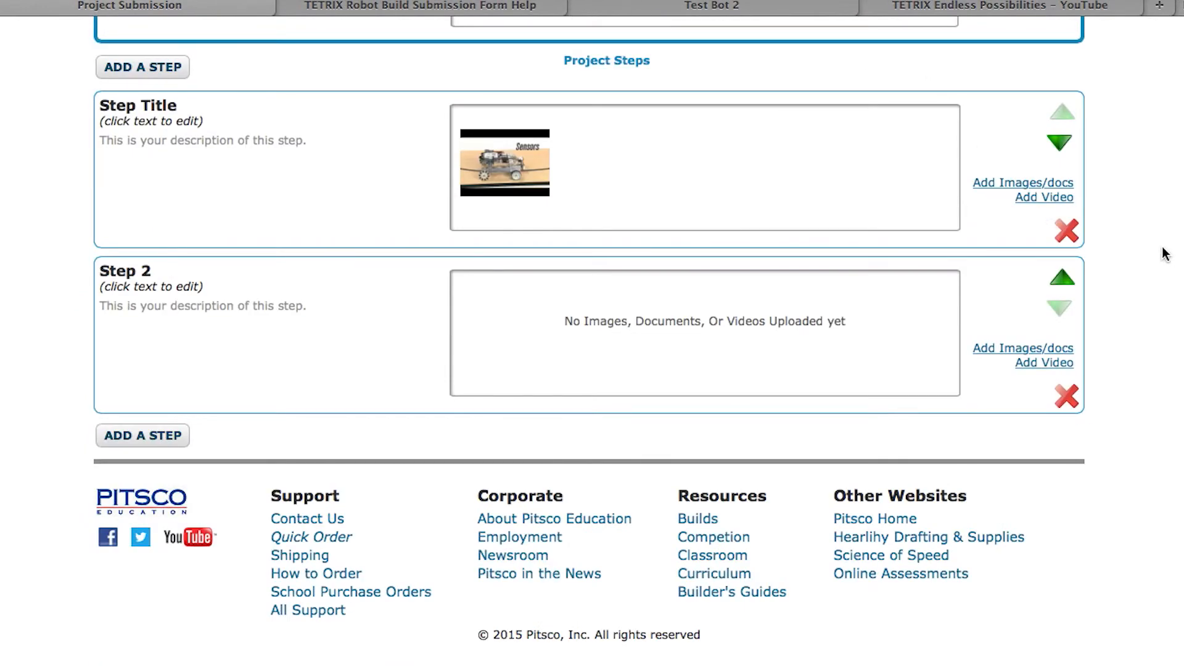
scroll(1163, 252, "up", 10)
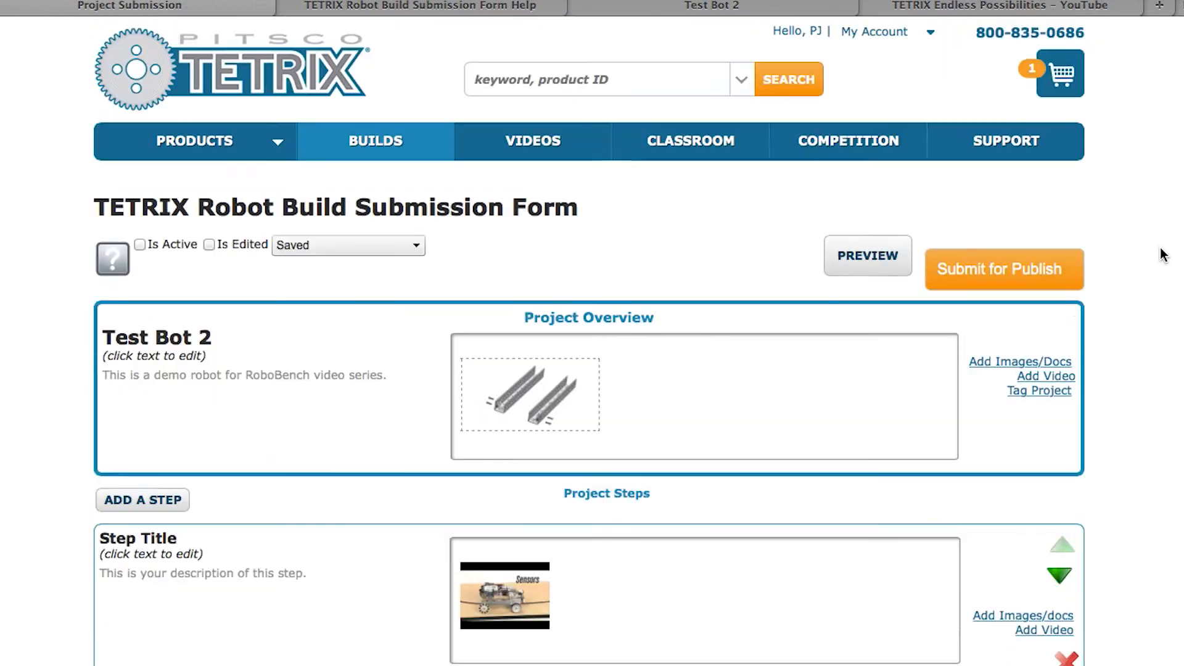
scroll(1160, 250, "down", 2)
scroll(1158, 250, "down", 5)
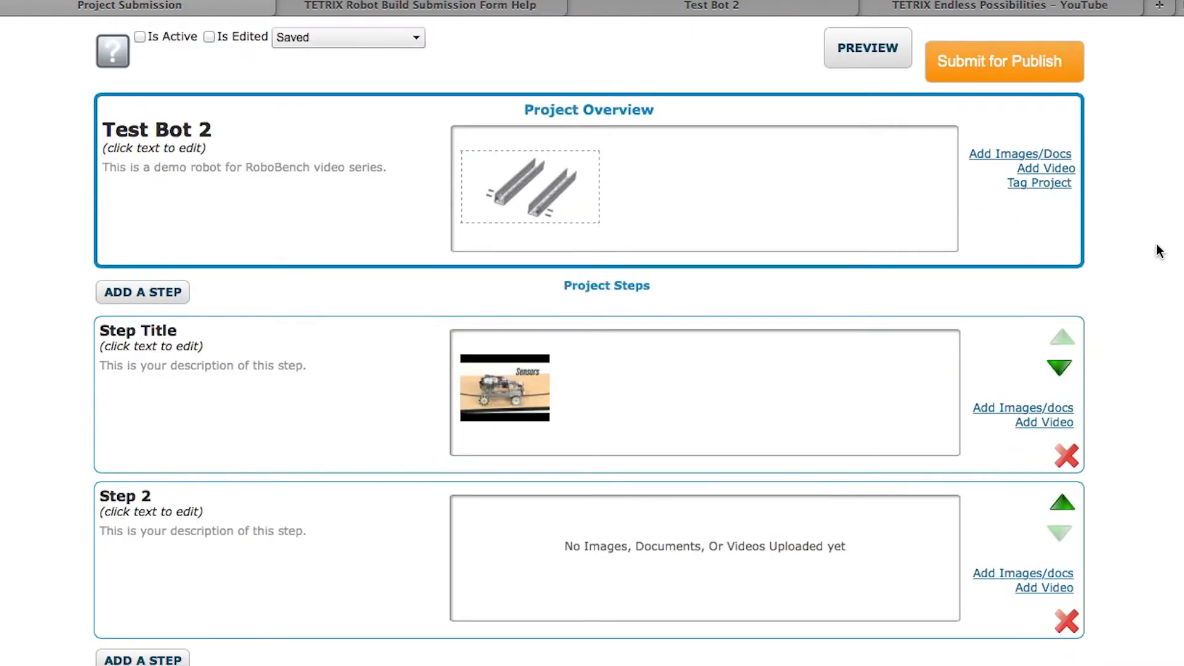
scroll(1148, 248, "down", 1)
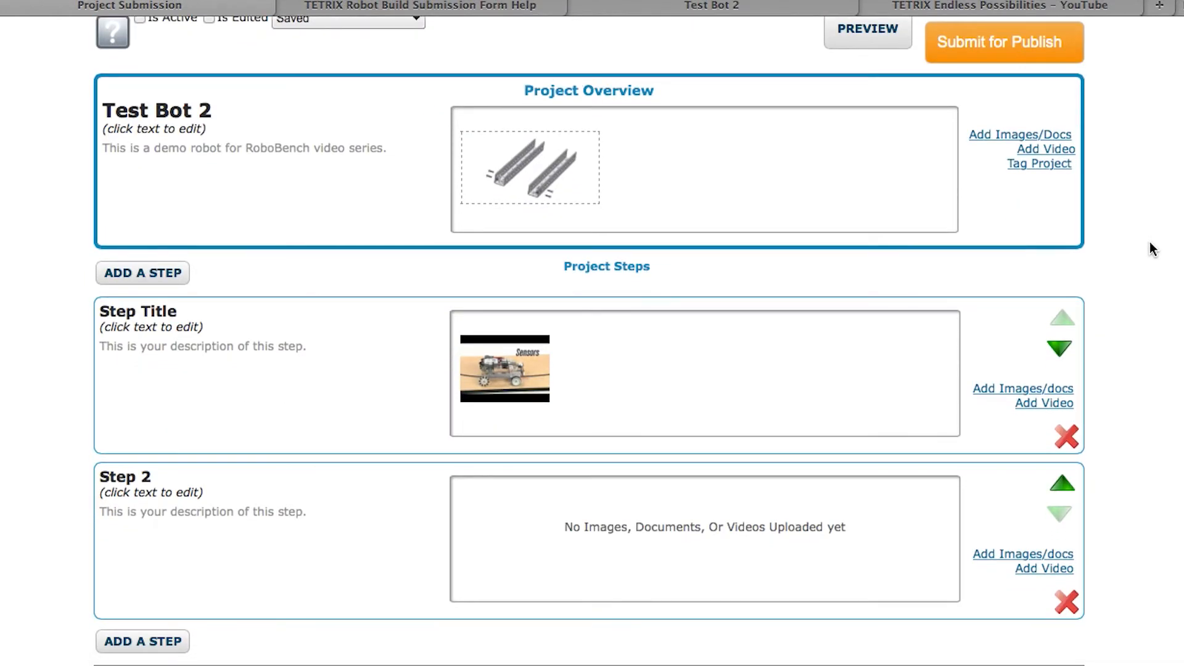
scroll(1148, 249, "down", 4)
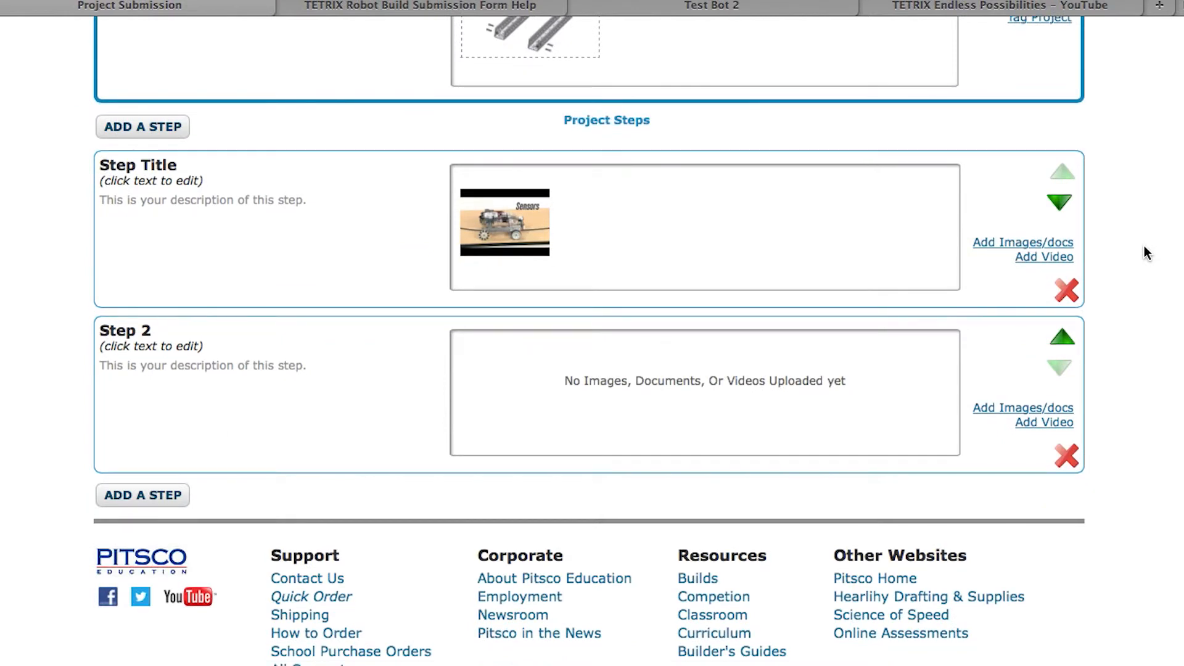
scroll(1147, 254, "down", 1)
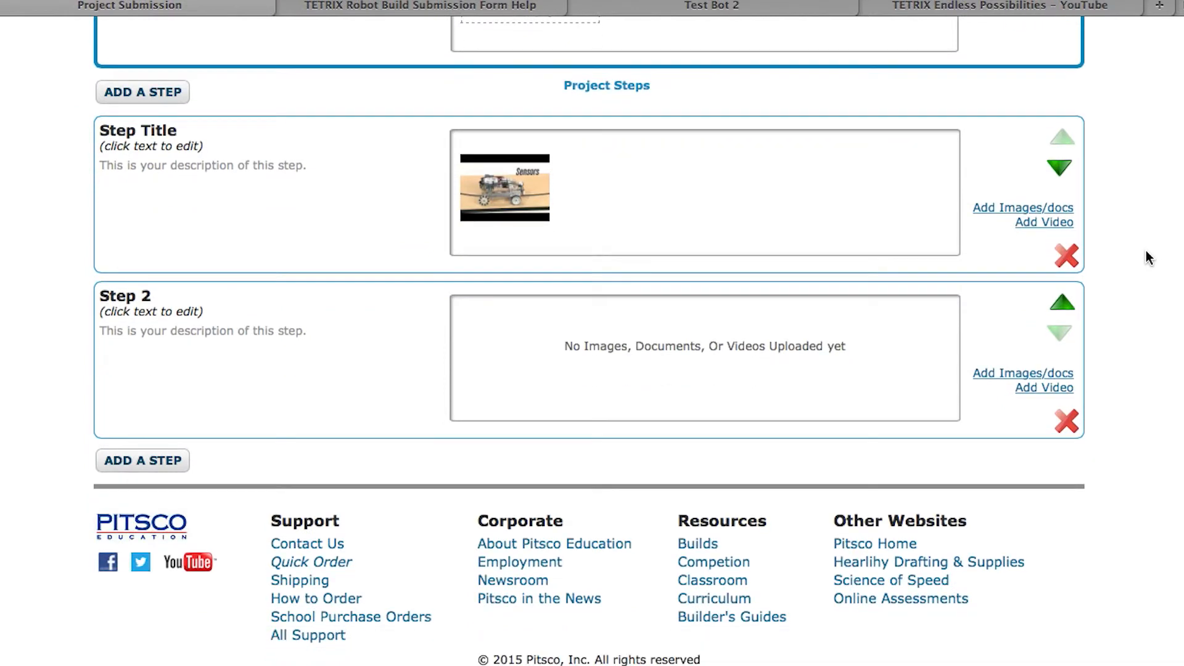
scroll(1147, 252, "up", 6)
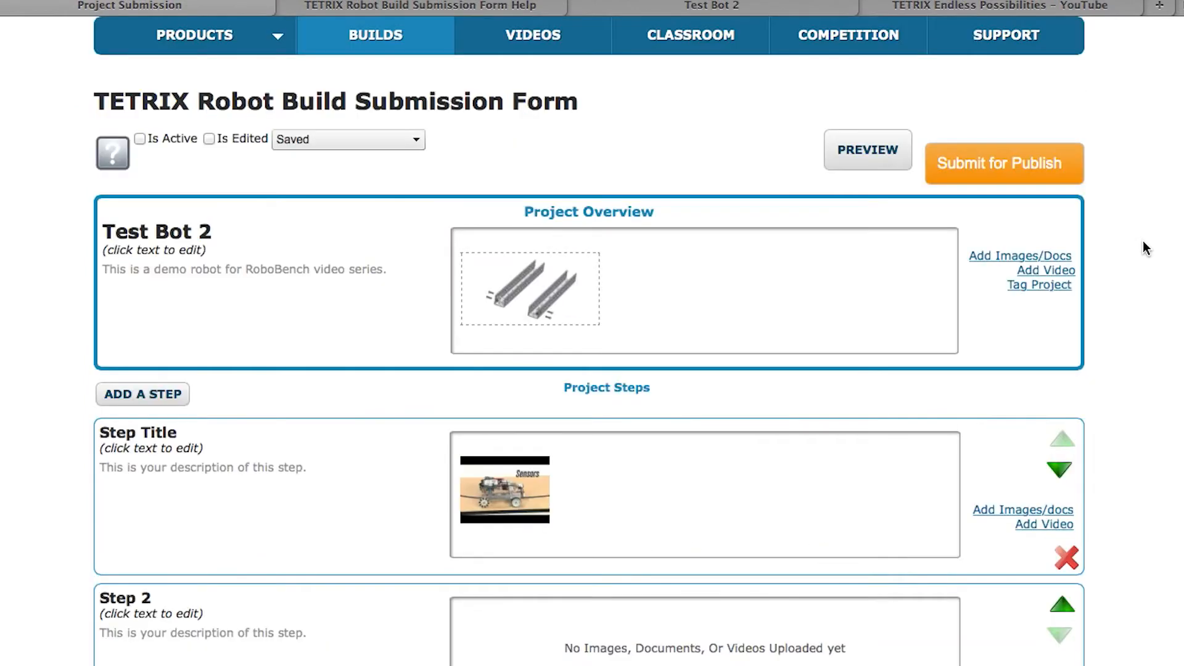
left_click(1005, 177)
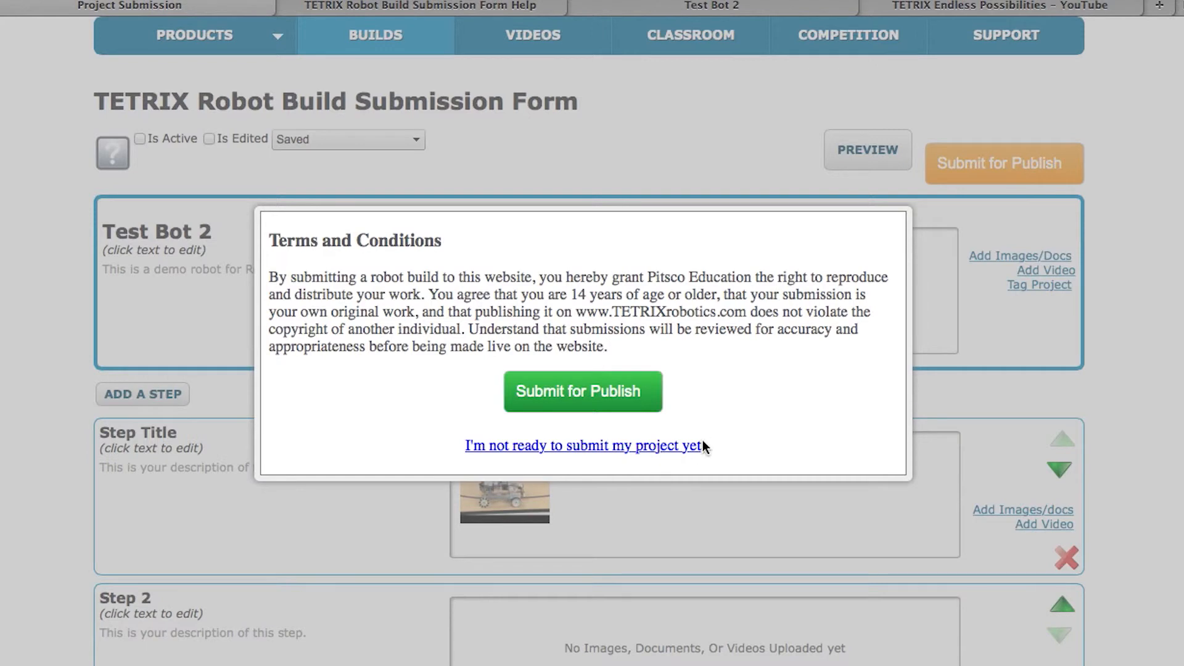
Accept the Terms and Conditions to submit Test Bot 2, leaving it SubmittedInReview
left_click(600, 396)
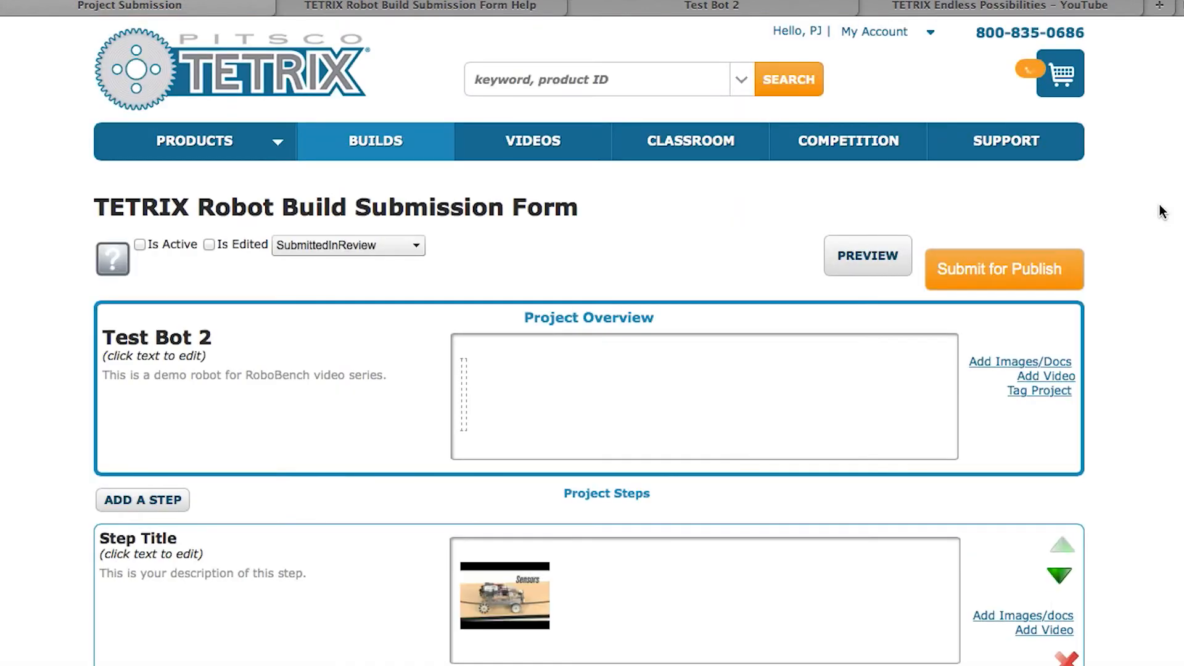
scroll(1162, 212, "down", 3)
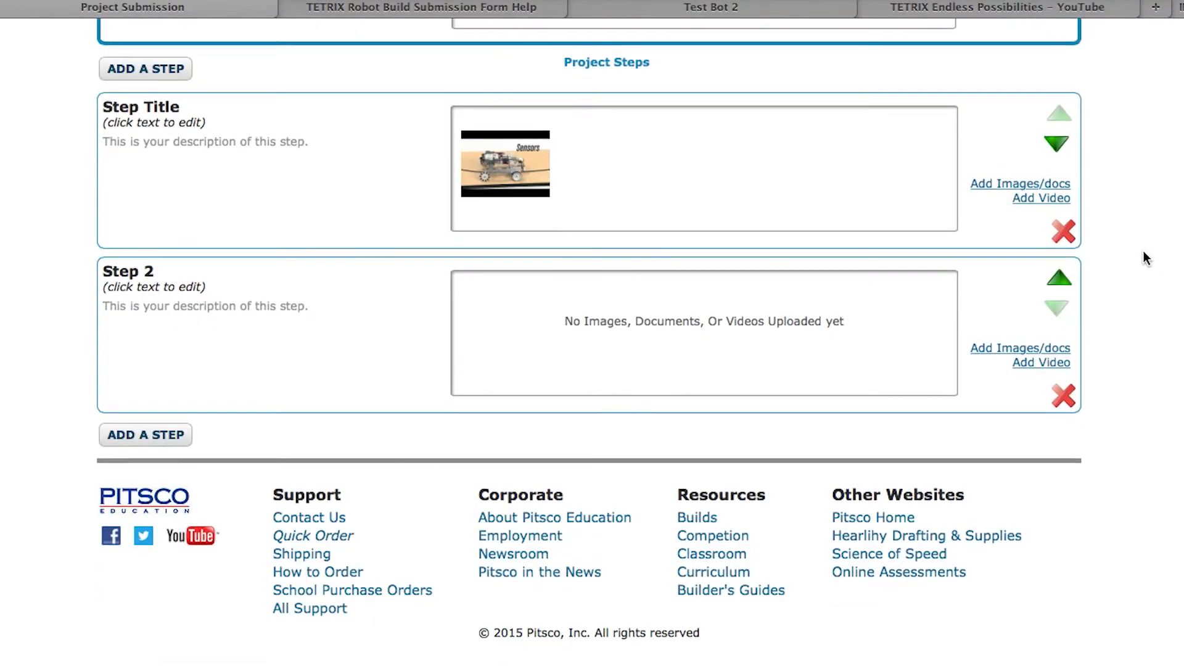
scroll(1142, 251, "up", 5)
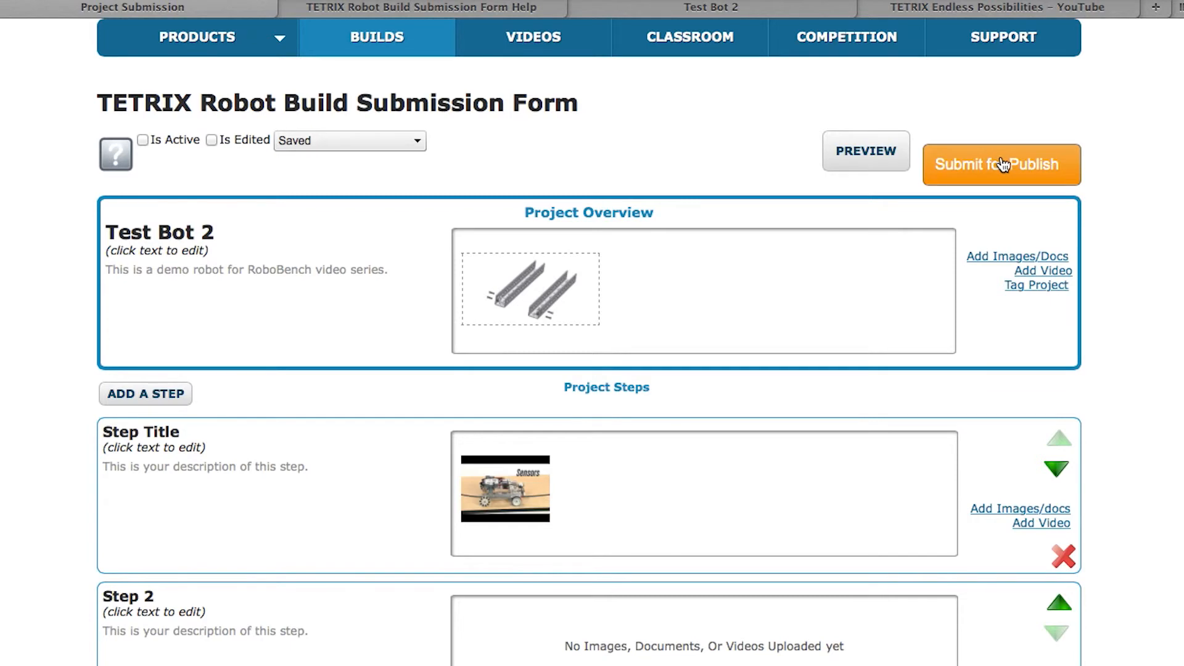